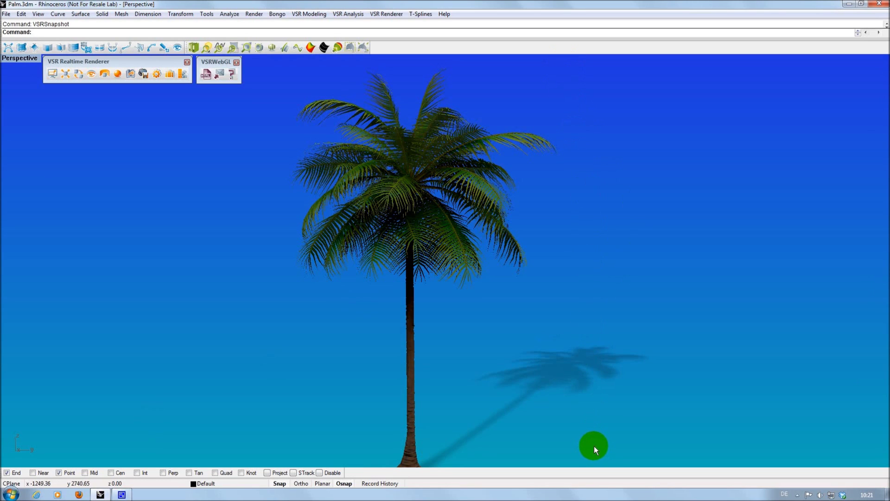
# Render a Ray Tracing snapshot with RGB Image + Background + Alpha output, saved as Palm.jpg on the Desktop
pyautogui.click(144, 74)
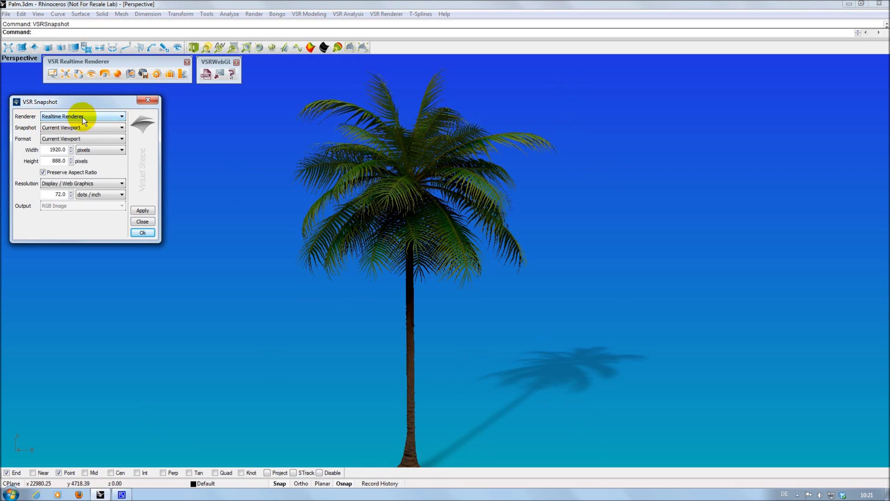
pyautogui.click(104, 118)
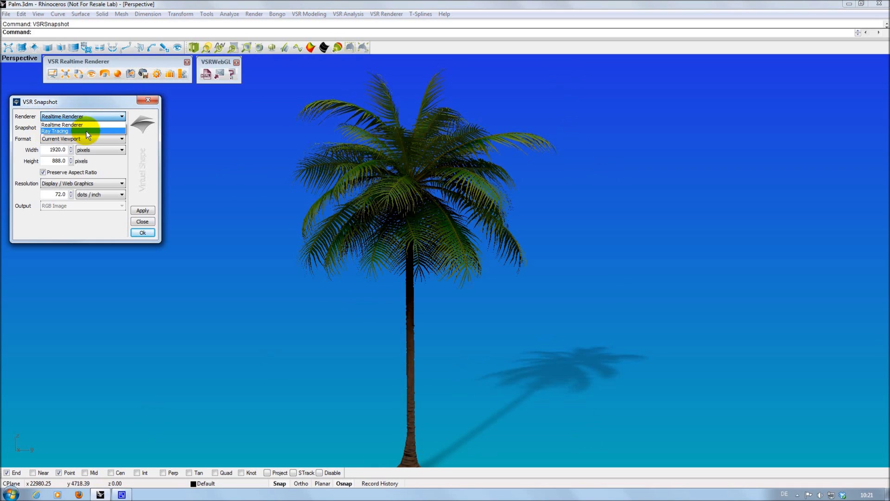
pyautogui.click(85, 131)
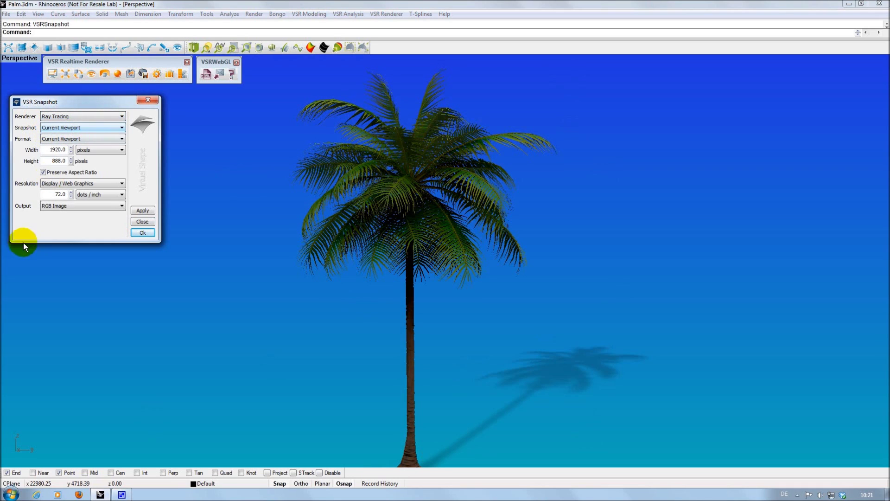
pyautogui.click(96, 207)
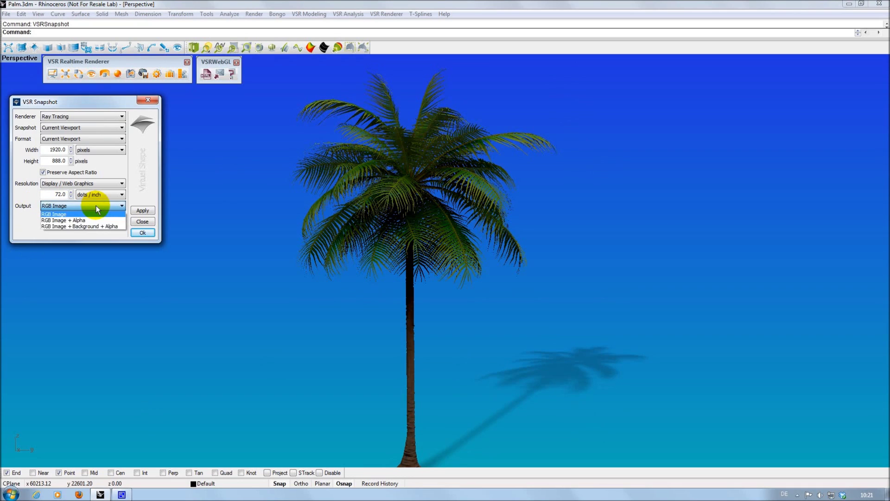
pyautogui.click(110, 226)
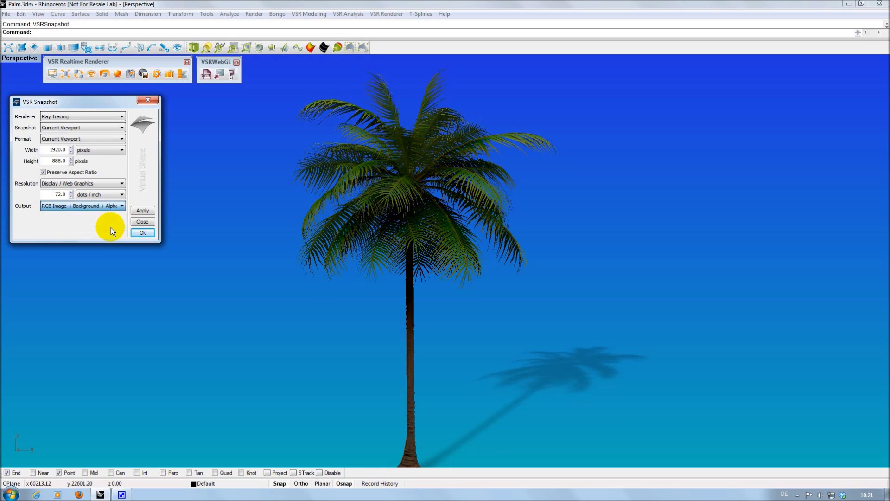
pyautogui.click(142, 211)
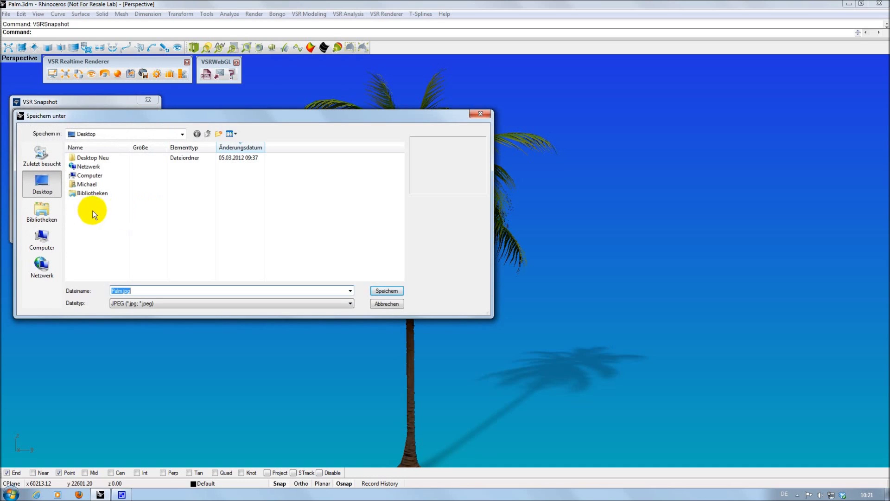
pyautogui.click(386, 292)
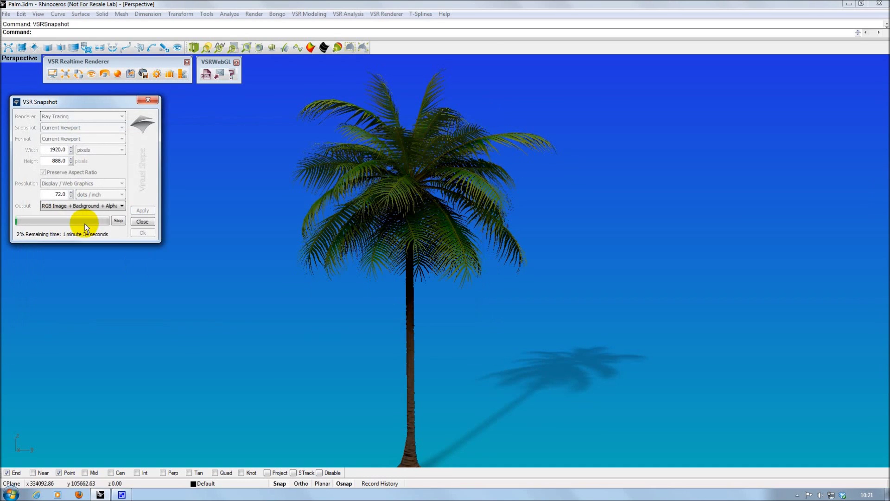
# Orbit the palm view slightly and render a second VSR ray-traced snapshot
pyautogui.click(150, 220)
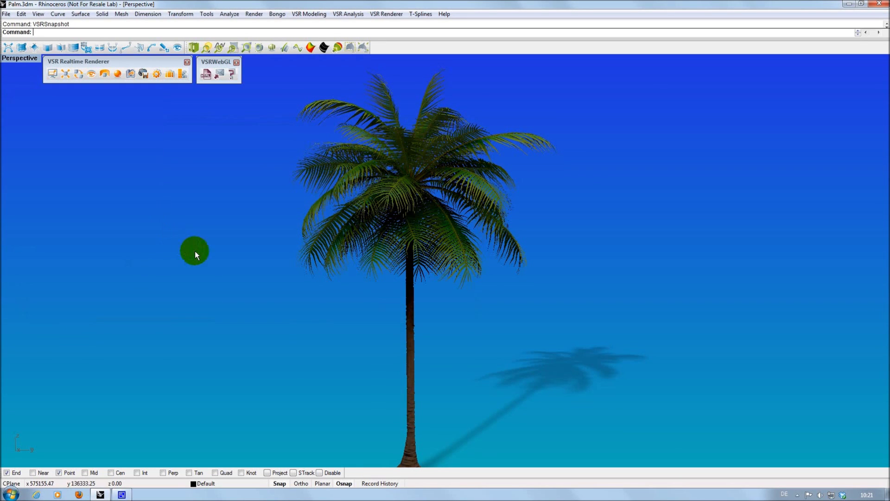
pyautogui.moveTo(399, 353)
pyautogui.mouseDown(button='right')
pyautogui.moveTo(386, 346)
pyautogui.moveTo(418, 367)
pyautogui.moveTo(412, 342)
pyautogui.moveTo(318, 337)
pyautogui.mouseUp(button='right')
pyautogui.click(409, 337)
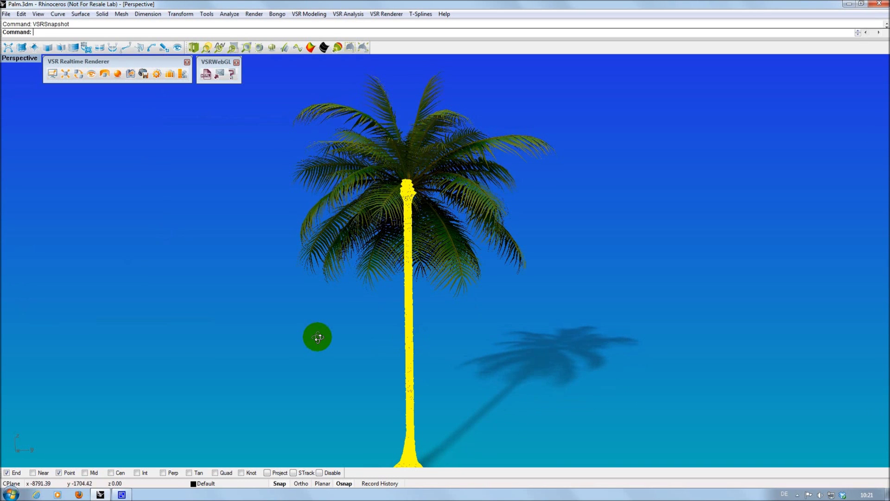
pyautogui.click(318, 337)
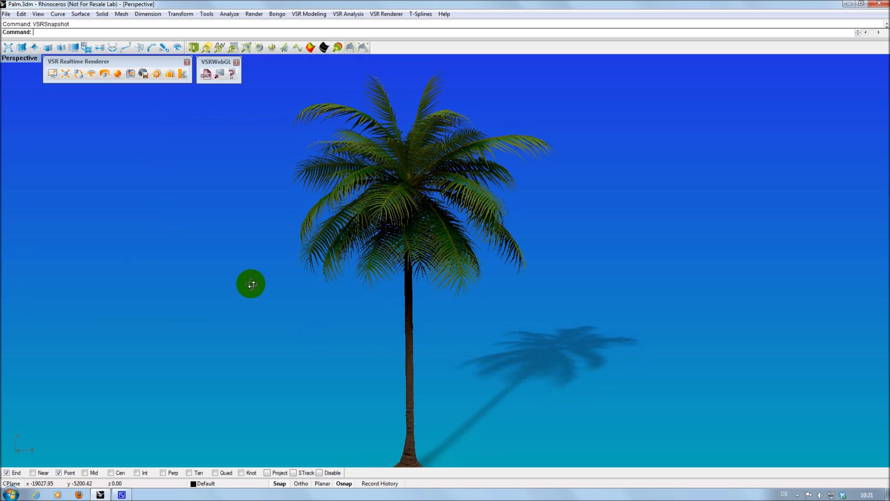
pyautogui.click(144, 73)
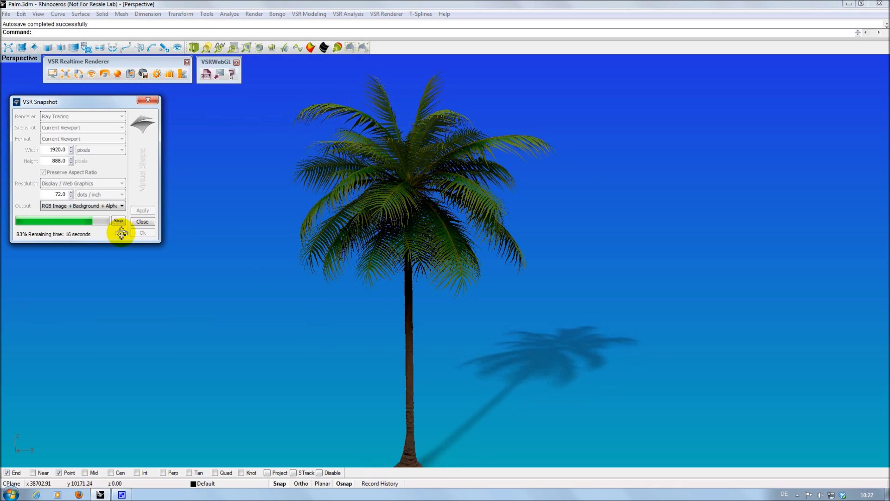
pyautogui.click(143, 222)
# Minimize Rhinoceros and open Palm.jpg from the desktop with Edit with GIMP
pyautogui.click(101, 495)
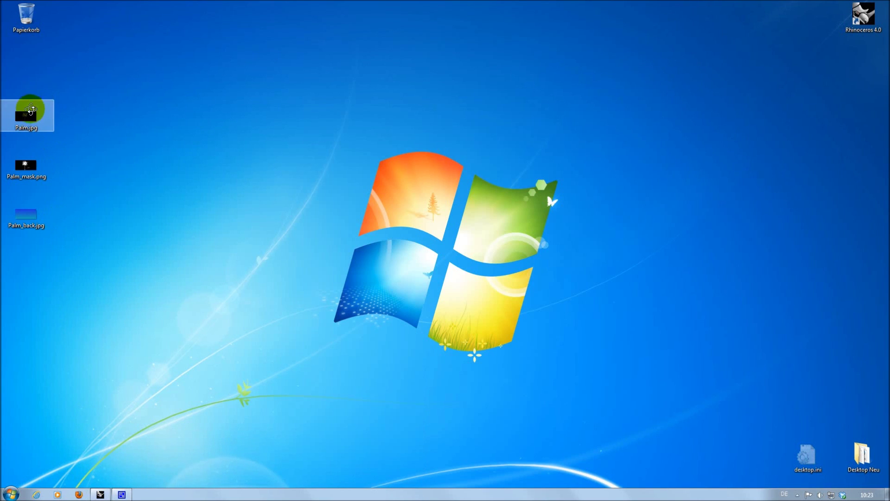
pyautogui.click(25, 168)
pyautogui.click(24, 211)
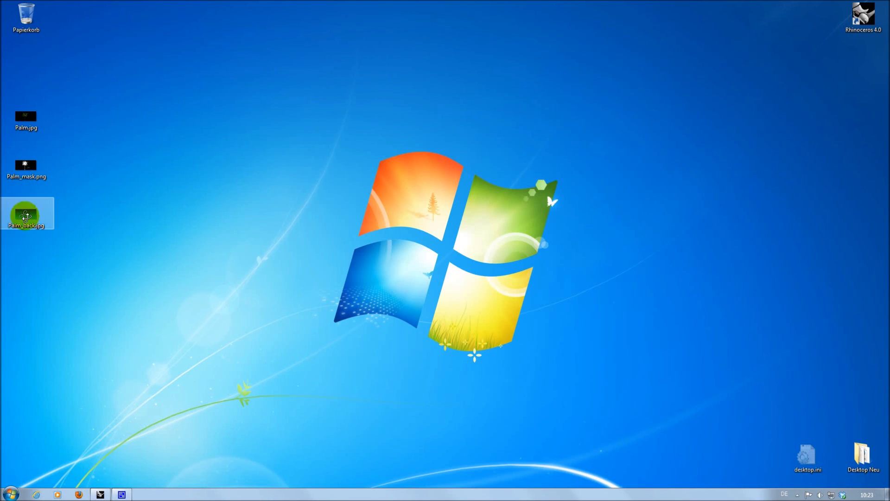
pyautogui.click(21, 119)
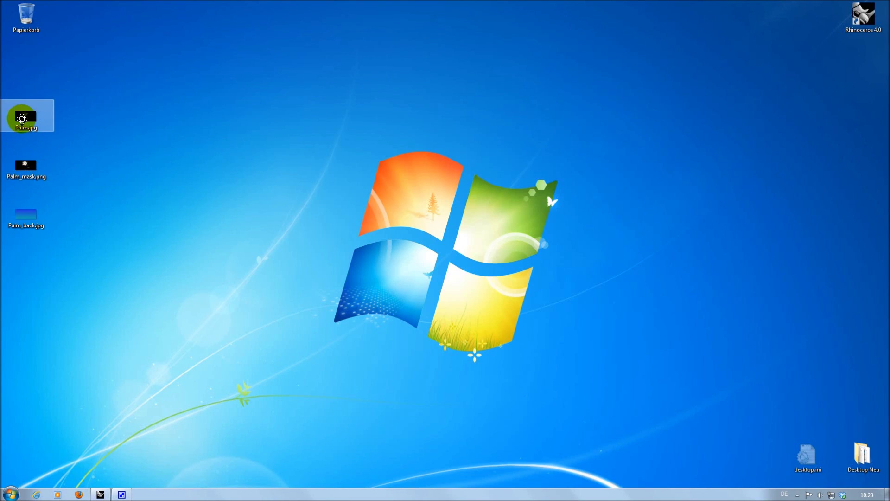
pyautogui.rightClick(22, 120)
pyautogui.click(55, 133)
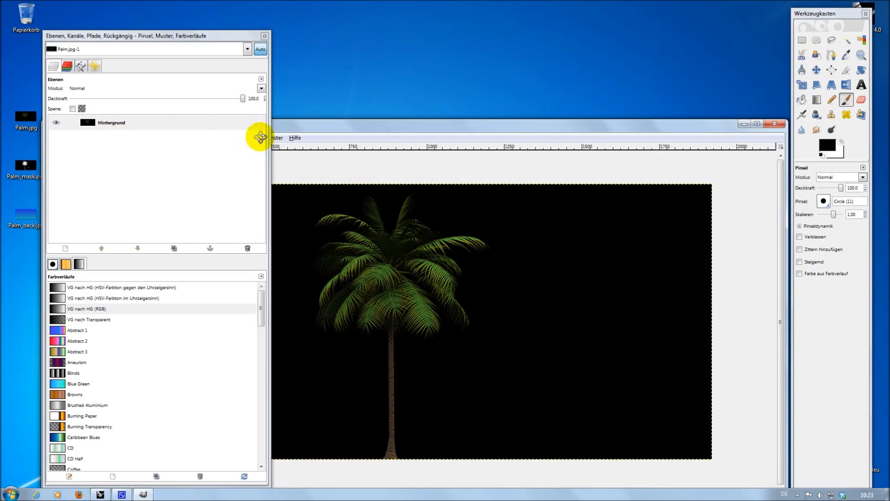
# Add Palm_mask.png and Palm_back.jpg as layers and raise Hintergrund to the top
pyautogui.moveTo(25, 164); pyautogui.dragTo(346, 242)
pyautogui.moveTo(25, 215); pyautogui.dragTo(364, 262)
pyautogui.click(111, 153)
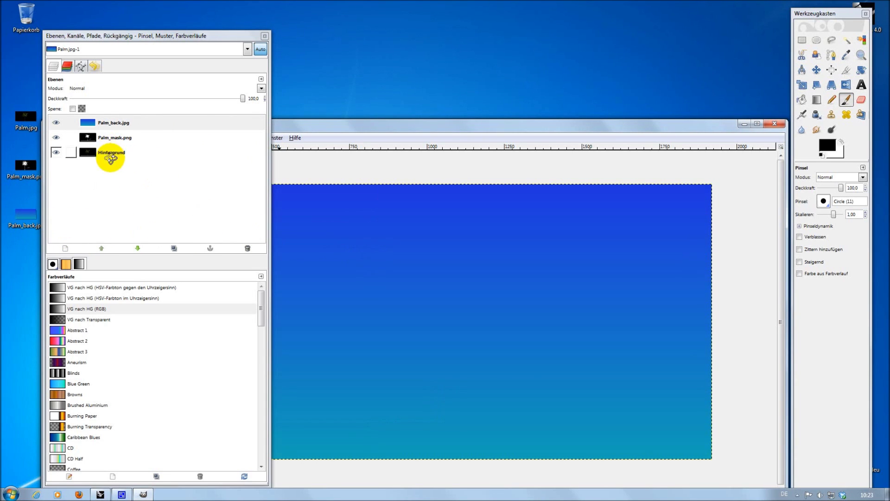
pyautogui.click(97, 248)
pyautogui.click(96, 248)
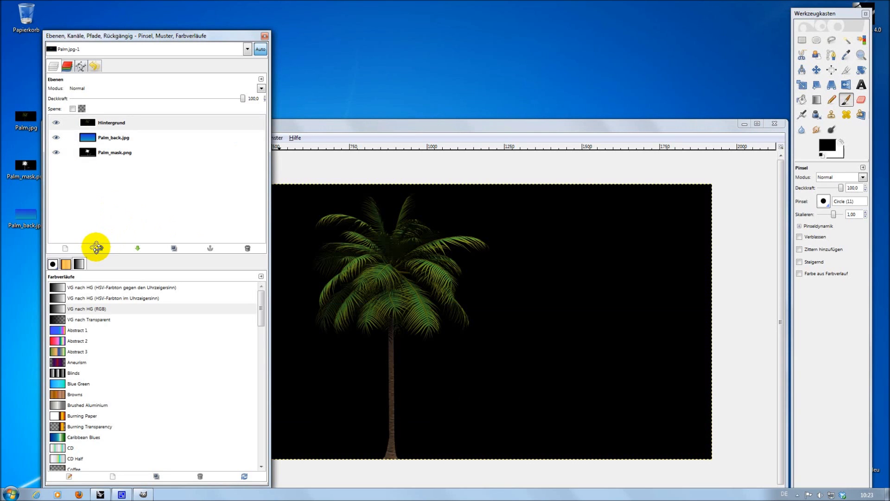
# Give Hintergrund a white layer mask filled from Palm_mask, then delete the Palm_mask.png layer
pyautogui.rightClick(143, 121)
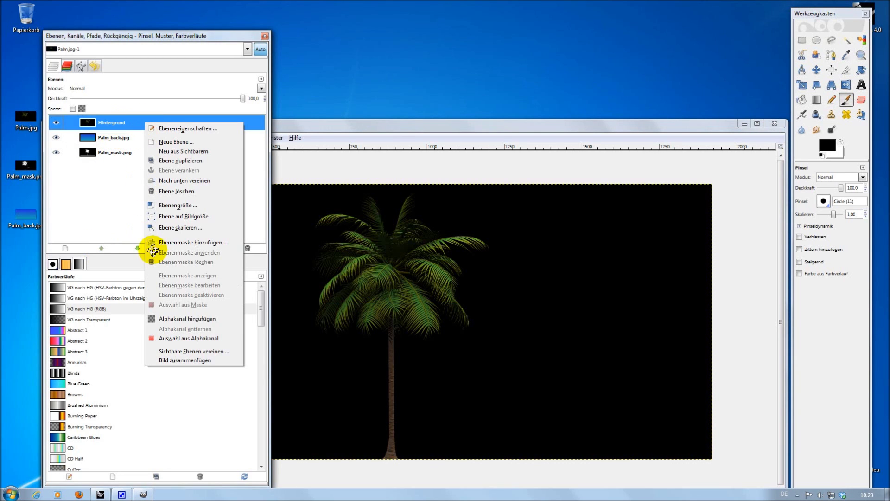
pyautogui.click(169, 243)
pyautogui.click(72, 173)
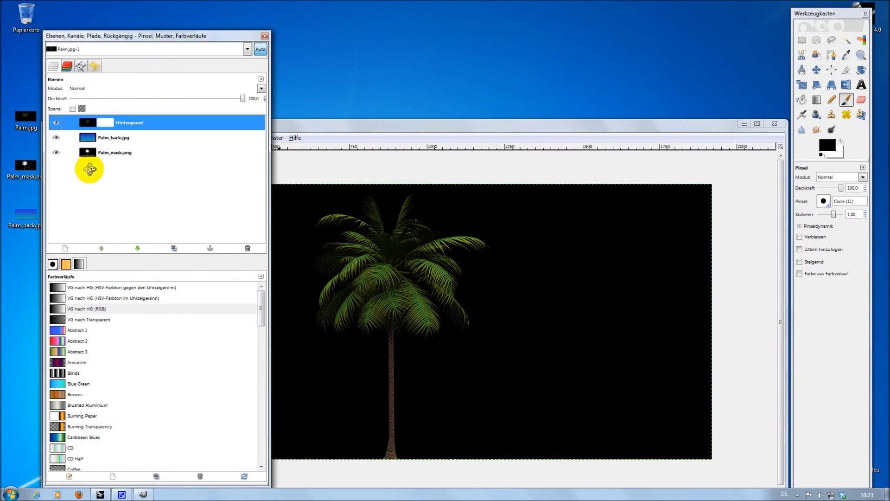
pyautogui.moveTo(89, 154); pyautogui.dragTo(111, 123)
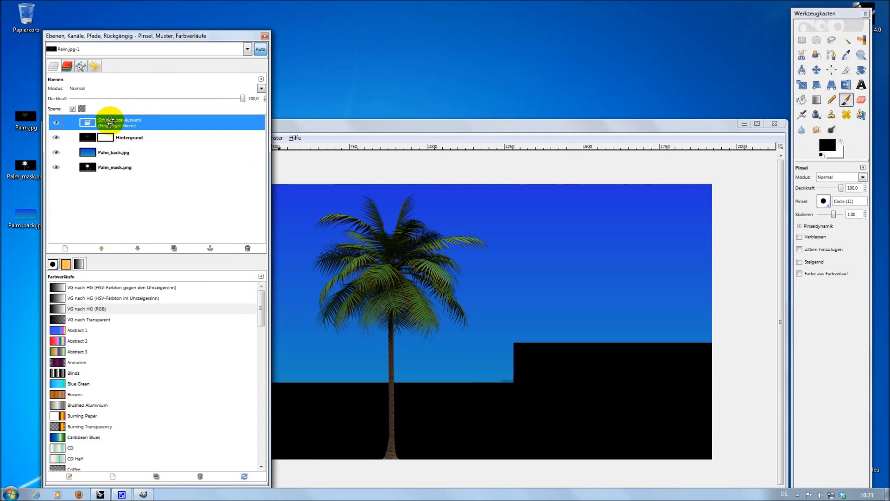
pyautogui.click(209, 248)
pyautogui.click(135, 154)
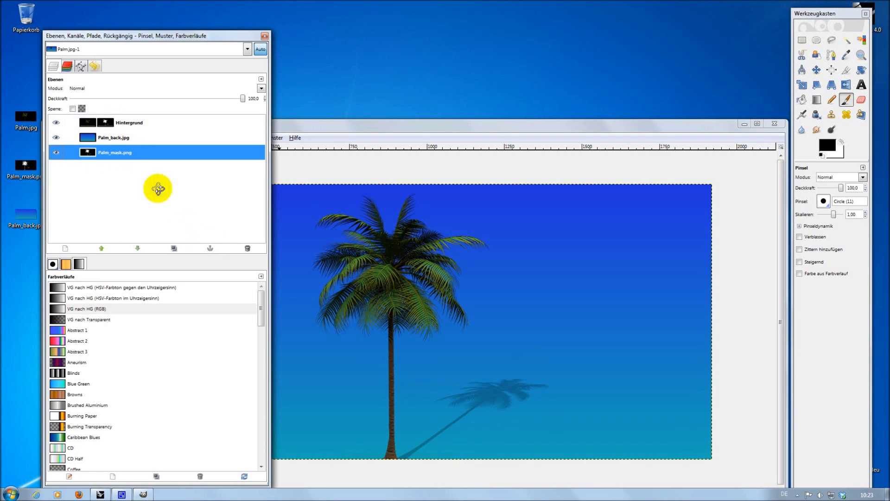
pyautogui.click(247, 248)
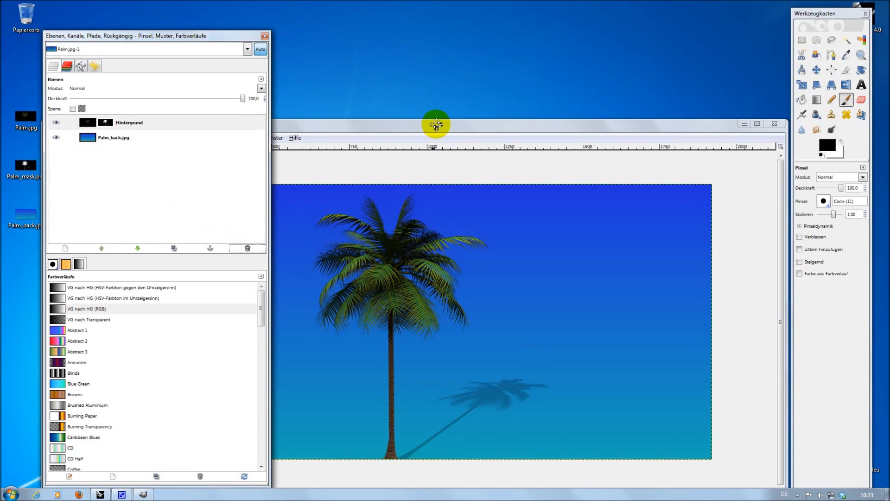
pyautogui.moveTo(433, 125); pyautogui.dragTo(415, 62)
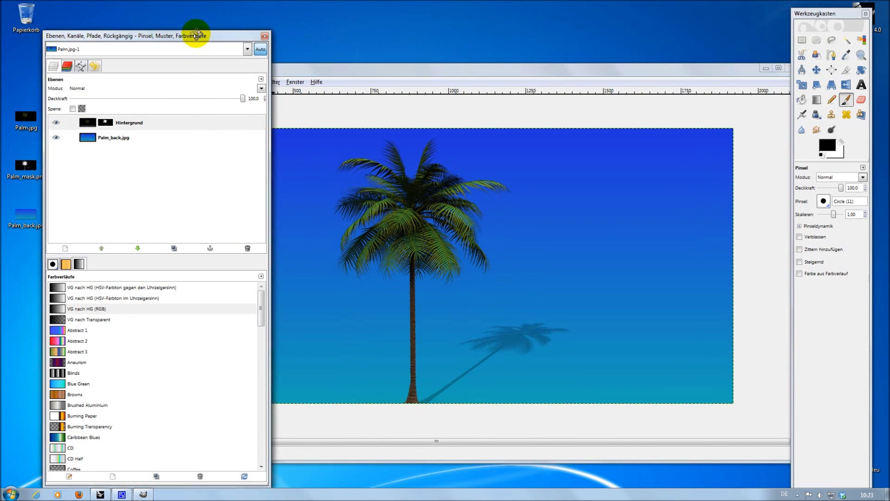
pyautogui.moveTo(199, 35); pyautogui.dragTo(142, 27)
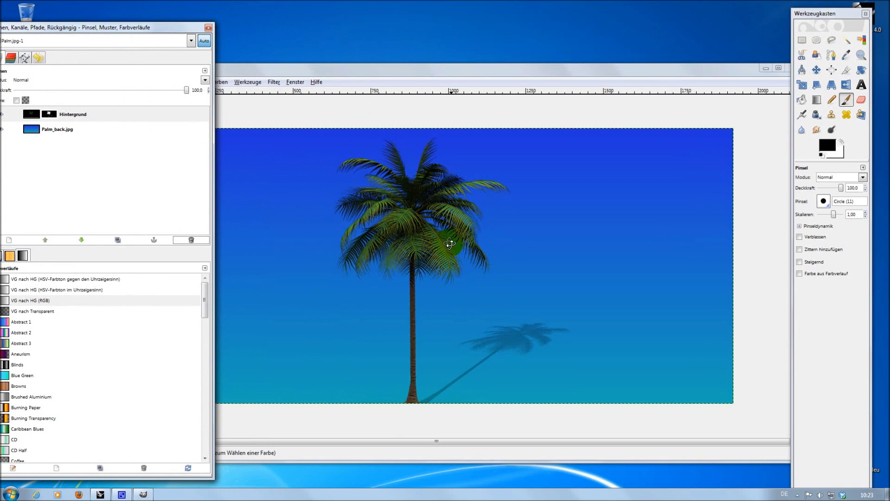
# Fill the Palm_back.jpg layer with the Horizon 1 gradient, then with Horizon 2
pyautogui.click(150, 186)
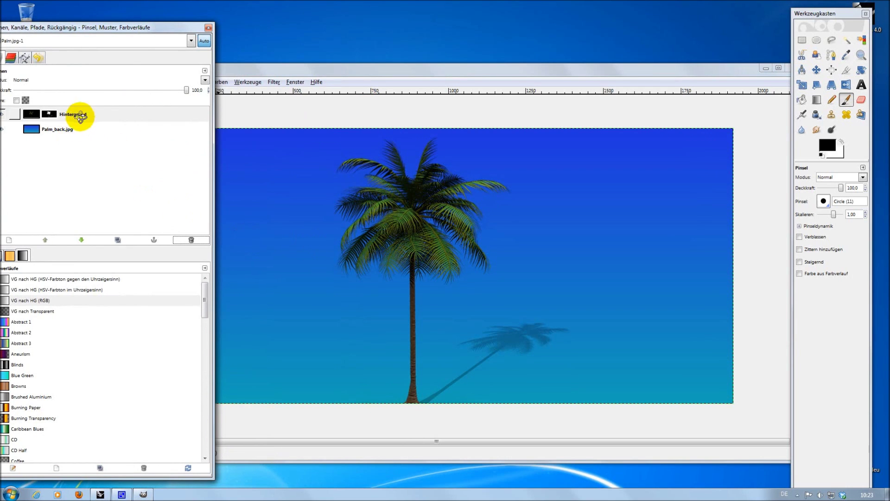
pyautogui.click(67, 129)
pyautogui.moveTo(204, 299); pyautogui.dragTo(203, 371)
pyautogui.click(30, 403)
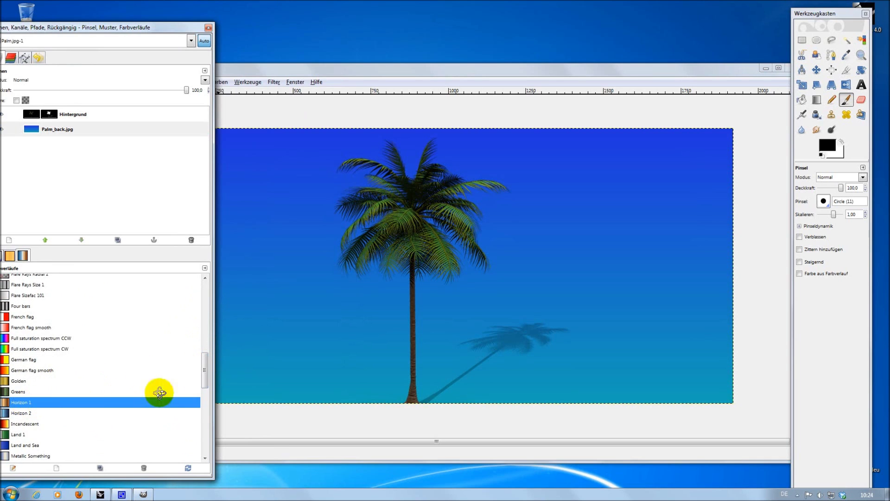
pyautogui.click(815, 100)
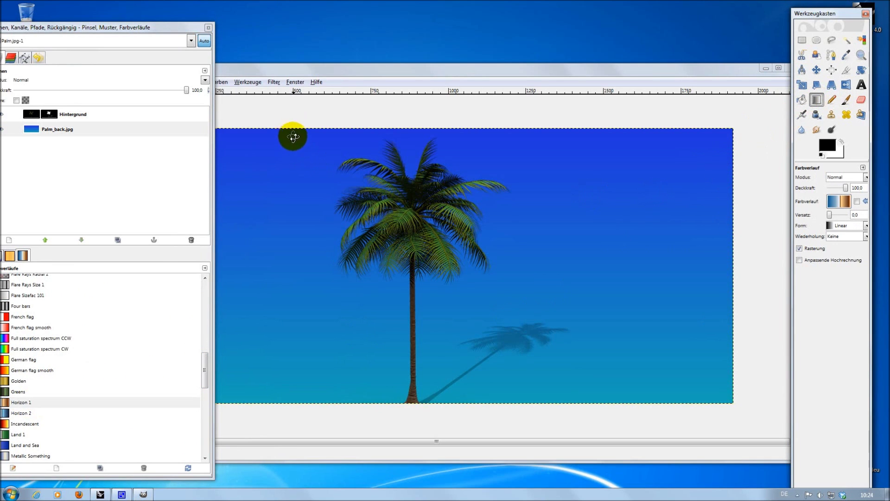
pyautogui.moveTo(293, 134); pyautogui.dragTo(291, 394)
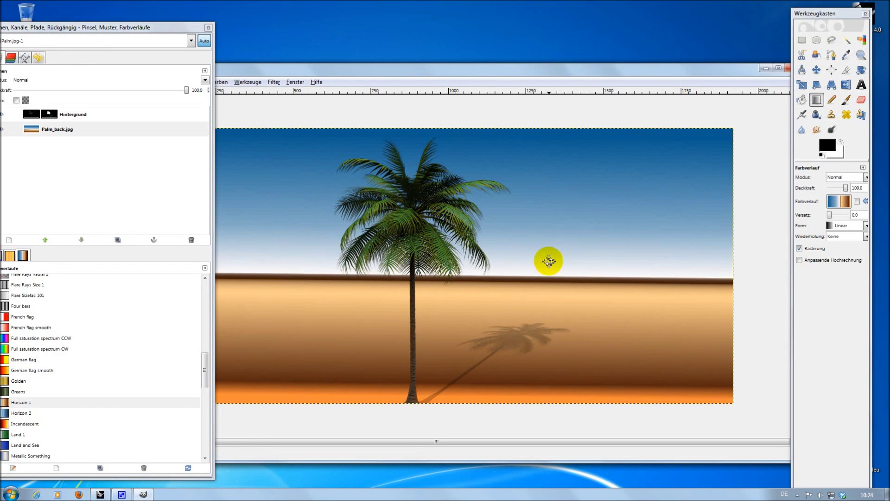
pyautogui.click(18, 412)
pyautogui.moveTo(289, 132); pyautogui.dragTo(289, 401)
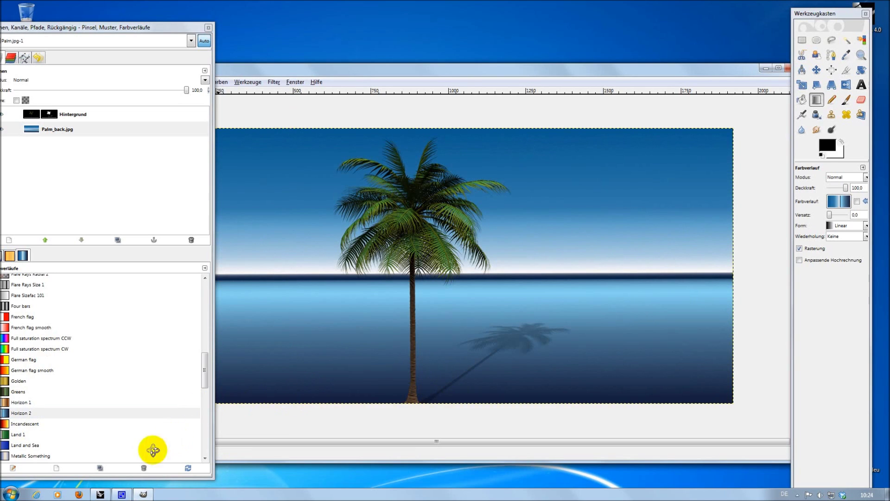
# Close all images in GIMP and quit, discarding the changes
pyautogui.click(209, 27)
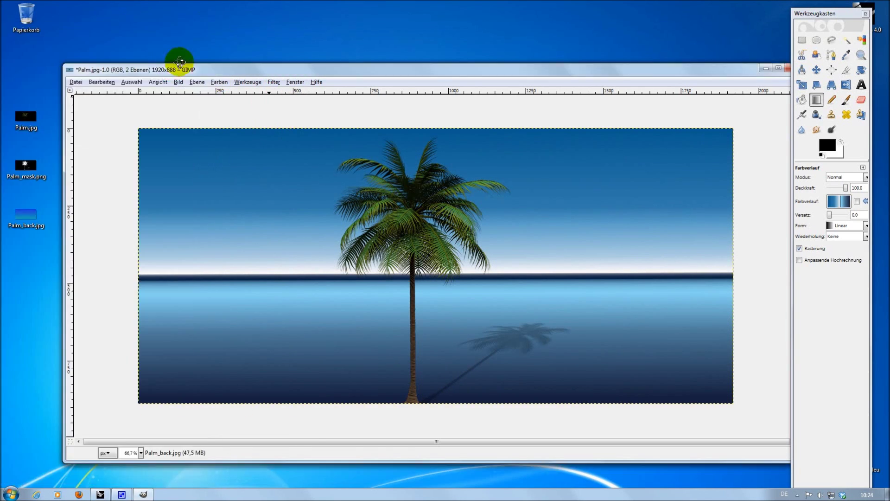
pyautogui.click(76, 81)
pyautogui.click(84, 241)
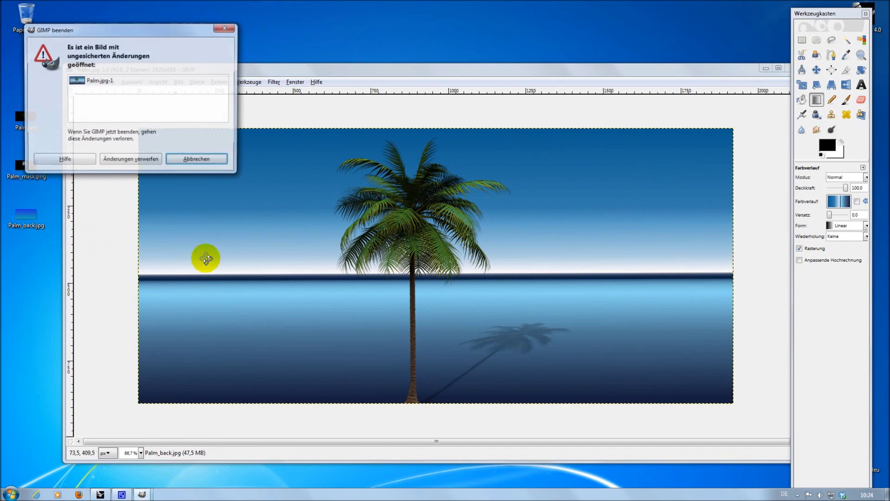
pyautogui.click(131, 159)
# Return to Rhinoceros and open the VSR Material editor showing Material 0
pyautogui.click(100, 492)
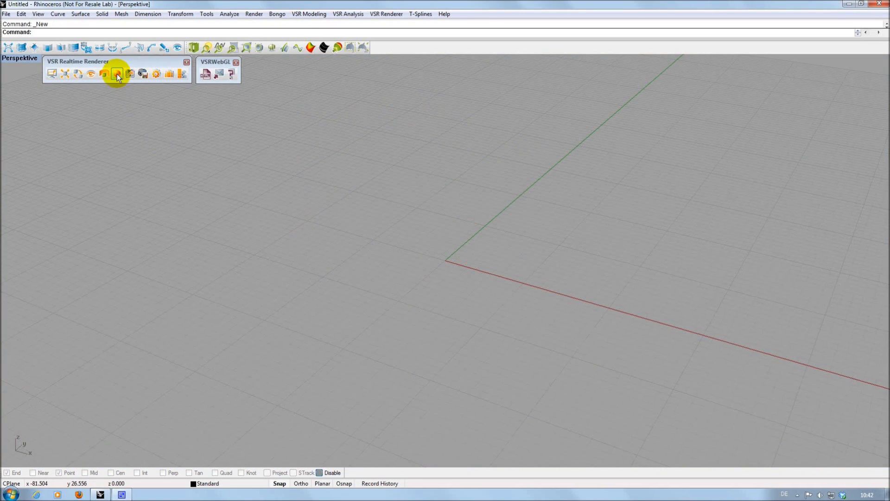
pyautogui.click(117, 74)
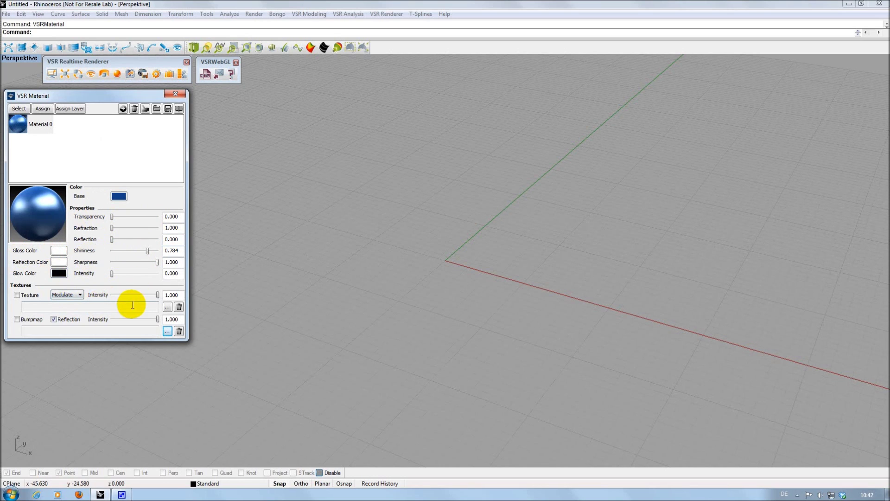
# Open the VSR material library and show its Misc category
pyautogui.click(179, 110)
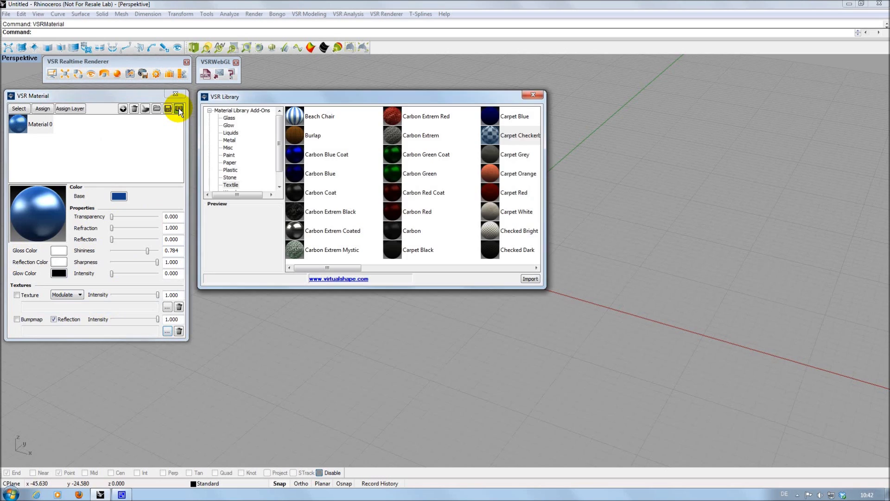
pyautogui.click(216, 111)
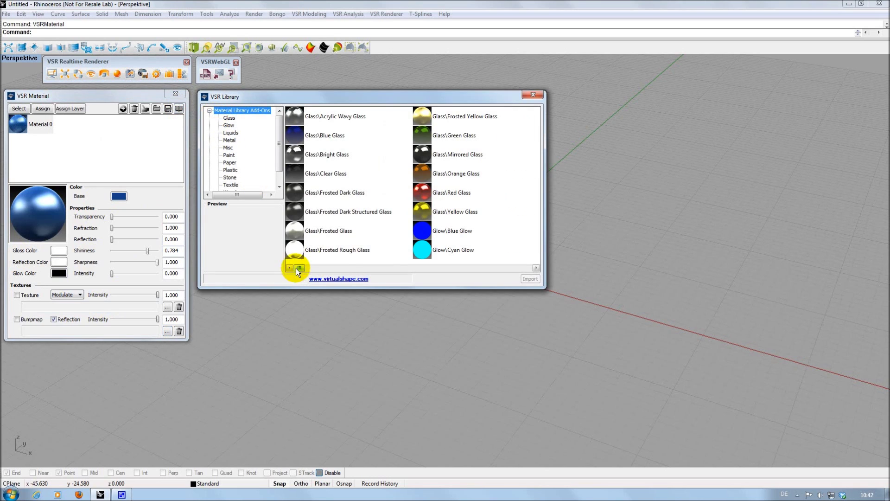
pyautogui.moveTo(297, 268); pyautogui.dragTo(532, 268)
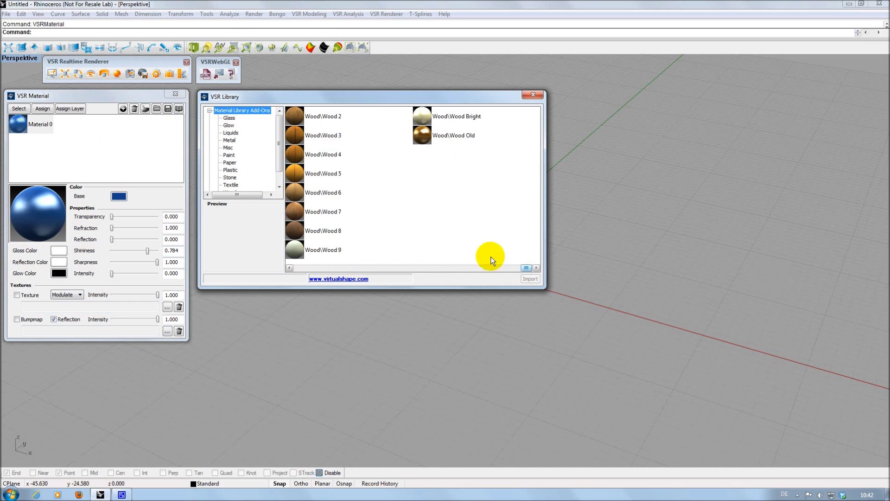
pyautogui.click(229, 148)
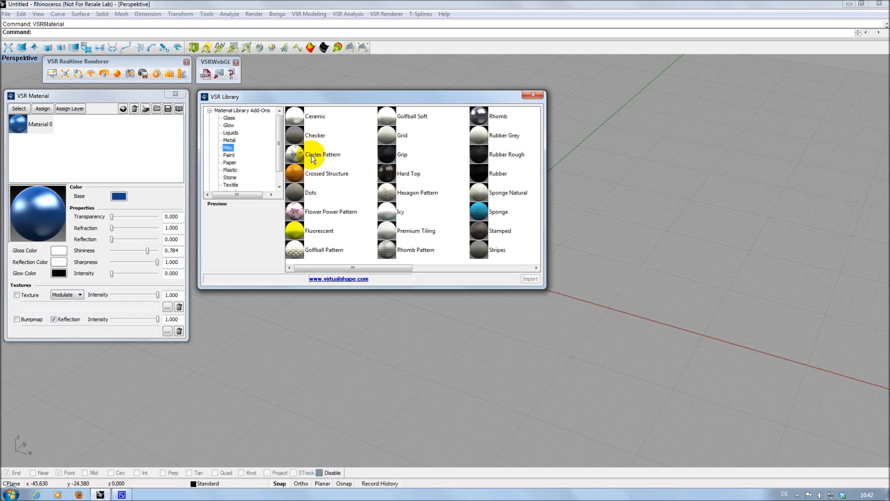
# Import Rhomb, Hard Top, Golfball Pattern, Crossed Structure and Fluorescent into the scene
pyautogui.click(495, 117)
pyautogui.click(240, 236)
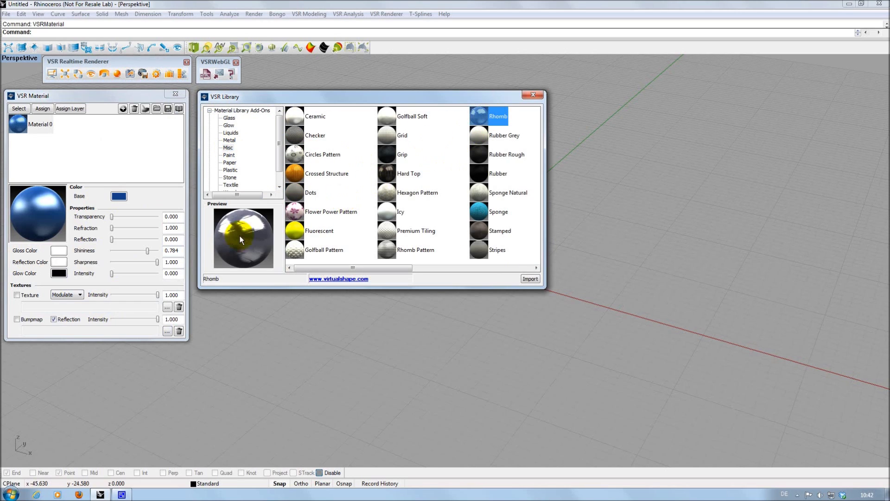
pyautogui.click(407, 173)
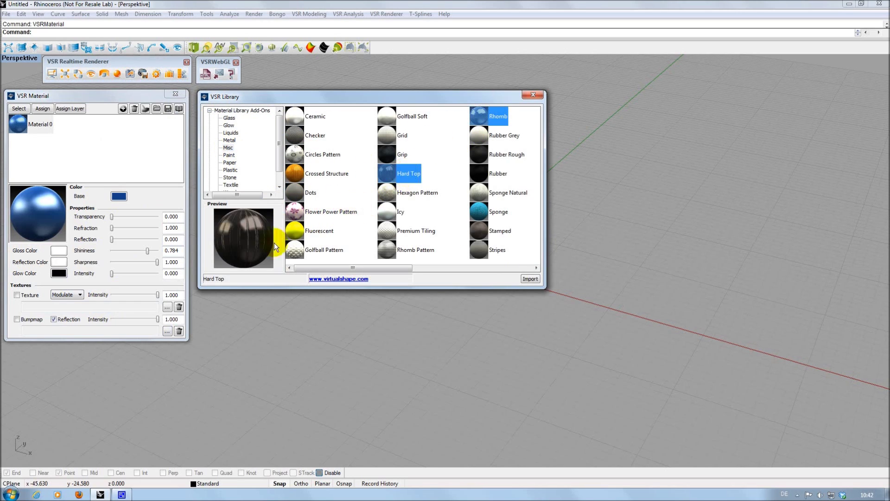
pyautogui.click(297, 250)
pyautogui.click(225, 248)
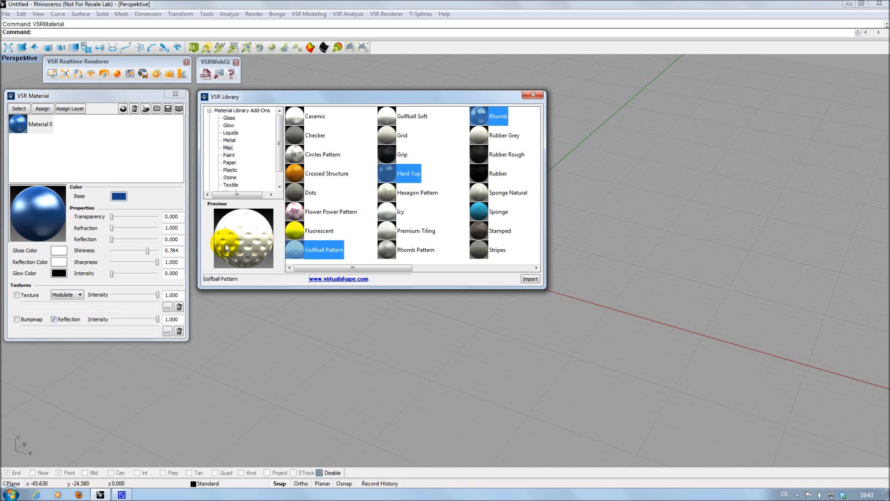
pyautogui.click(311, 172)
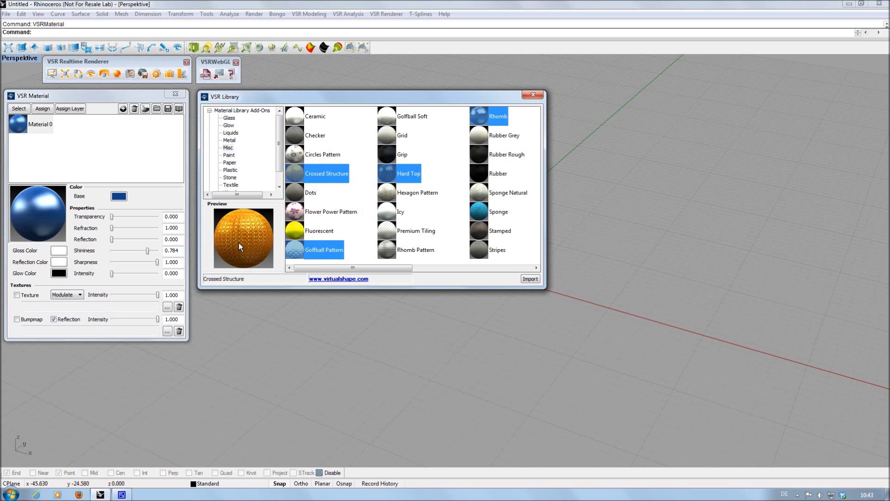
pyautogui.click(311, 230)
pyautogui.click(530, 278)
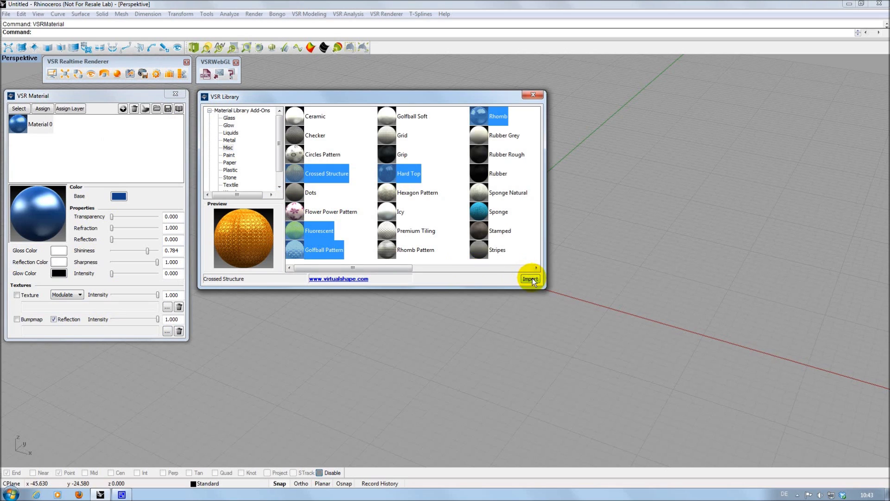
pyautogui.click(532, 94)
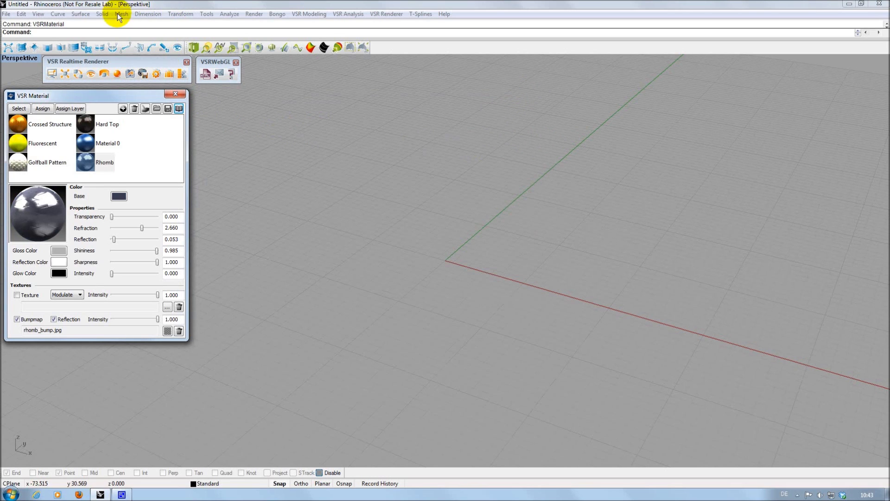
# Create a torus by picking its centre, main radius and tube radius
pyautogui.click(102, 12)
pyautogui.click(121, 132)
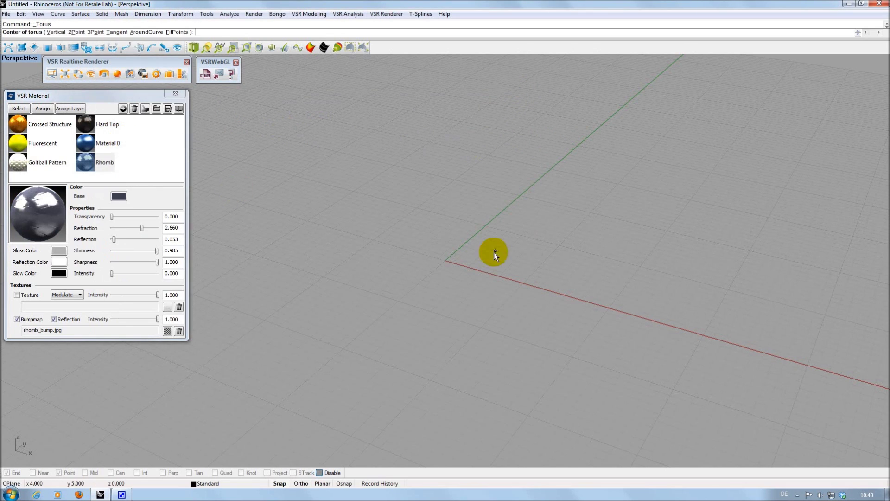
pyautogui.click(523, 263)
pyautogui.click(672, 390)
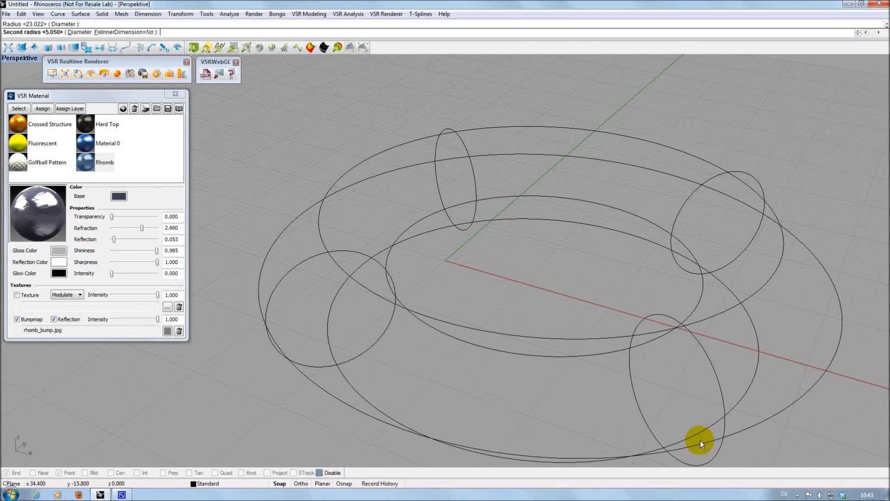
pyautogui.click(701, 441)
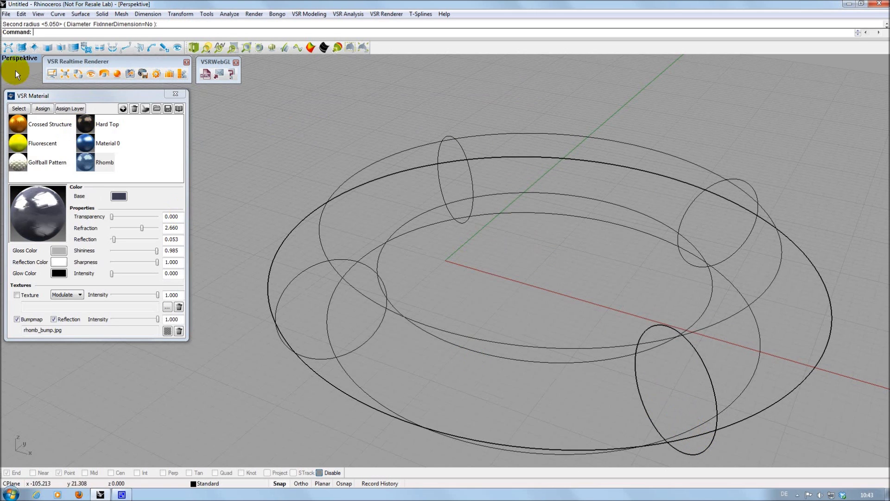
# Switch the viewport display to VSR Realtime Renderer to shade the torus
pyautogui.click(17, 58)
pyautogui.click(30, 130)
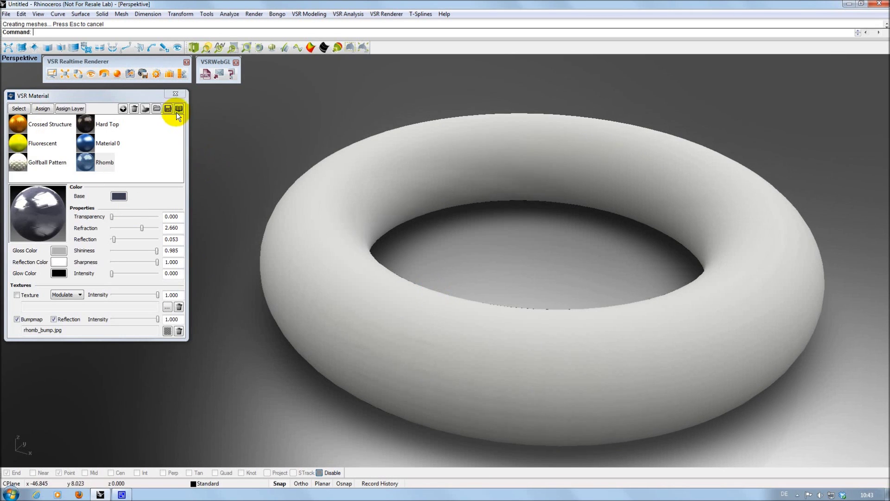
pyautogui.click(178, 109)
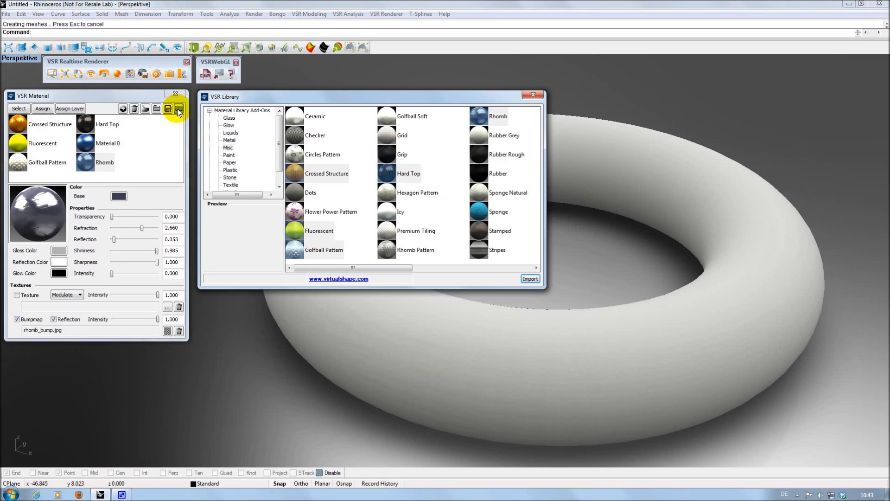
# Drag the Textile Carpet Checkerboard material from the library onto the torus
pyautogui.click(228, 177)
pyautogui.click(230, 185)
pyautogui.moveTo(501, 140); pyautogui.dragTo(591, 324)
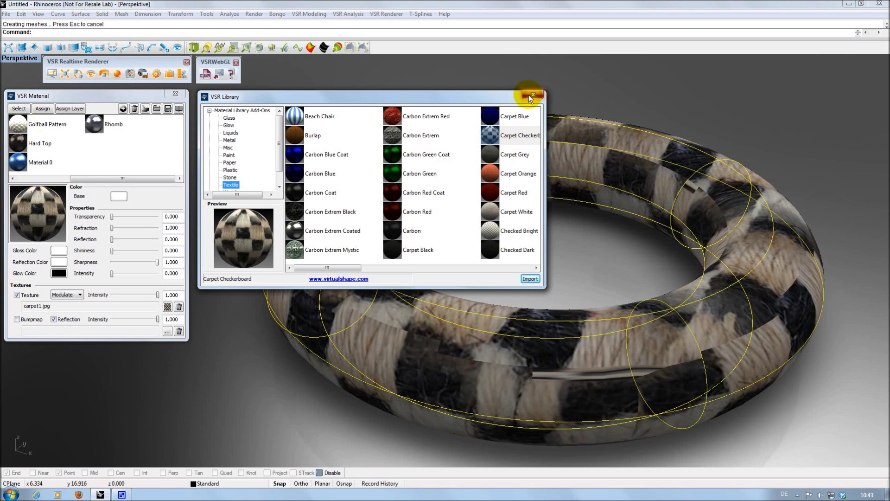
pyautogui.click(532, 95)
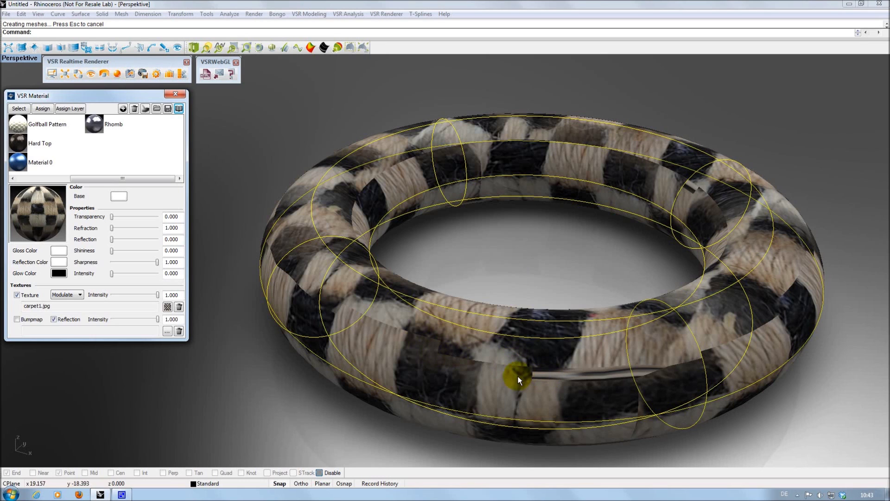
pyautogui.click(502, 363)
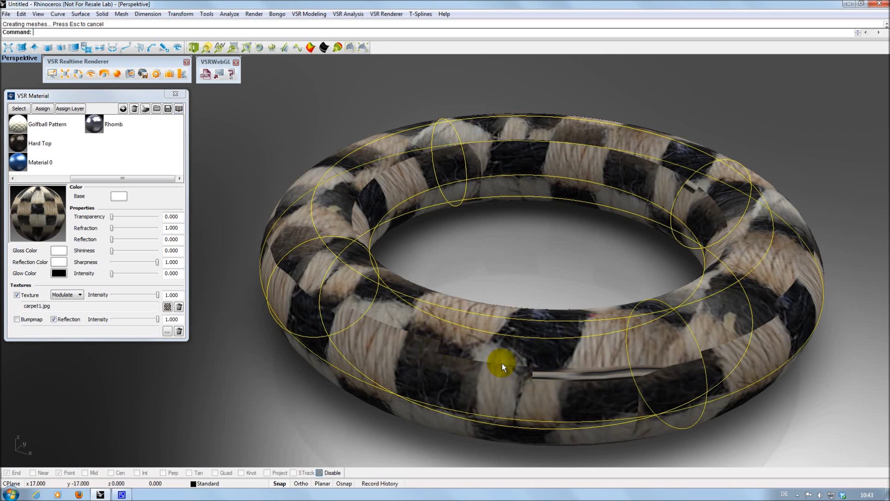
pyautogui.press('F3')
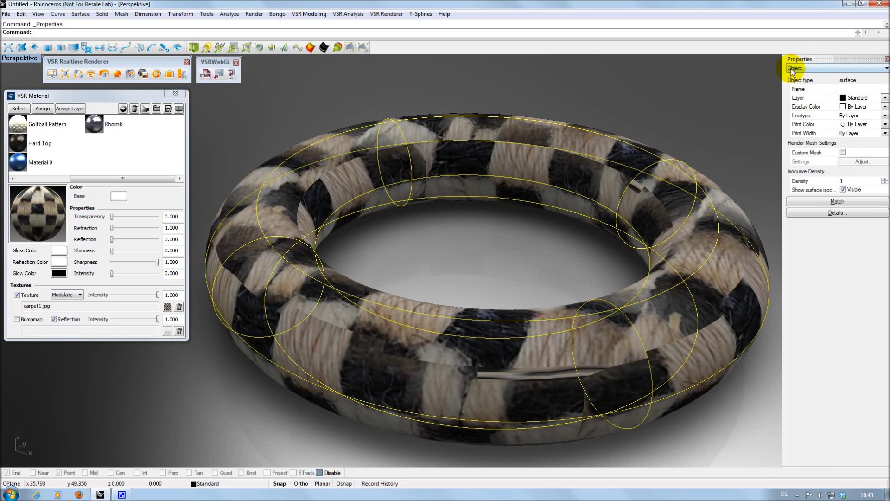
# Change the torus texture projection from Box to Surface, leaving carpet1.jpg intensity at 1.000
pyautogui.click(858, 69)
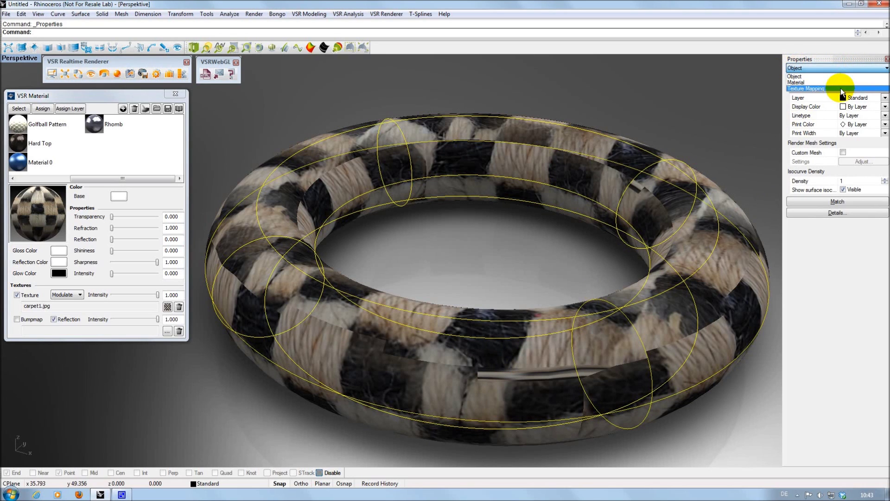
pyautogui.click(818, 89)
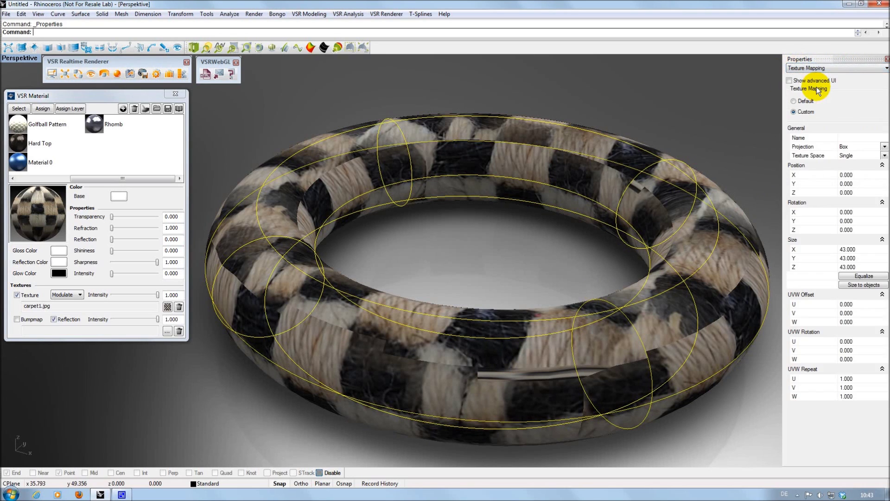
pyautogui.click(846, 146)
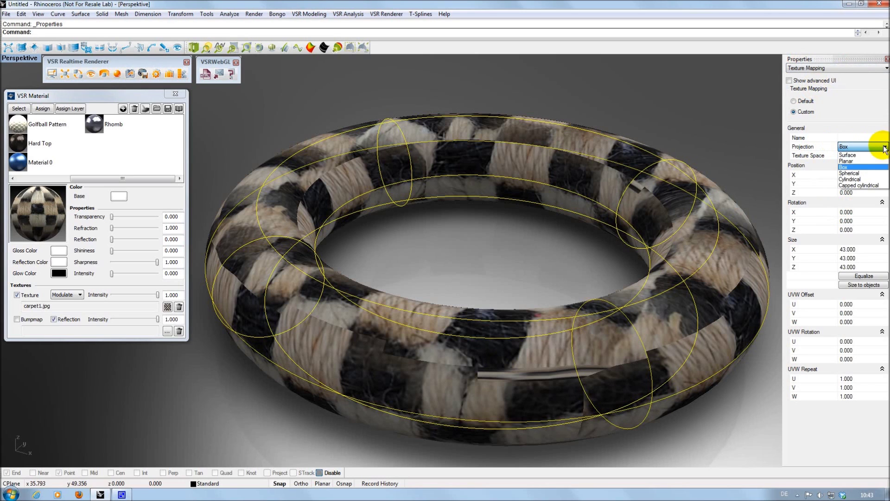
pyautogui.click(853, 156)
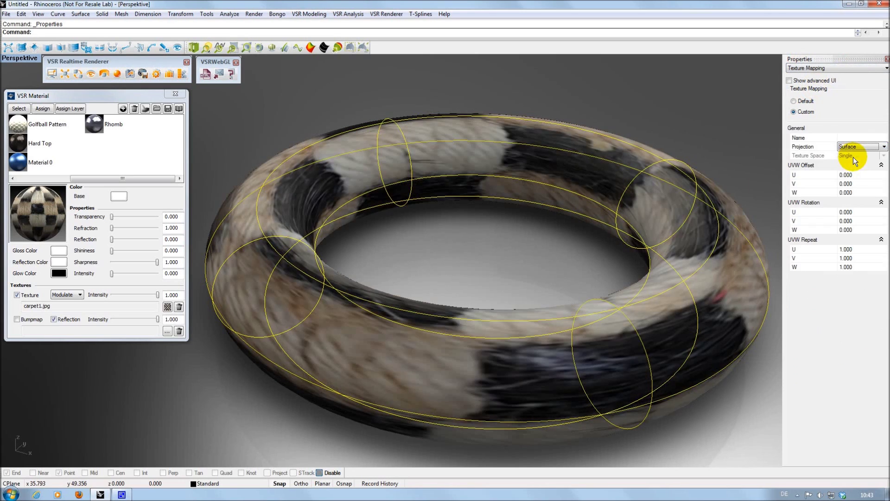
pyautogui.click(529, 234)
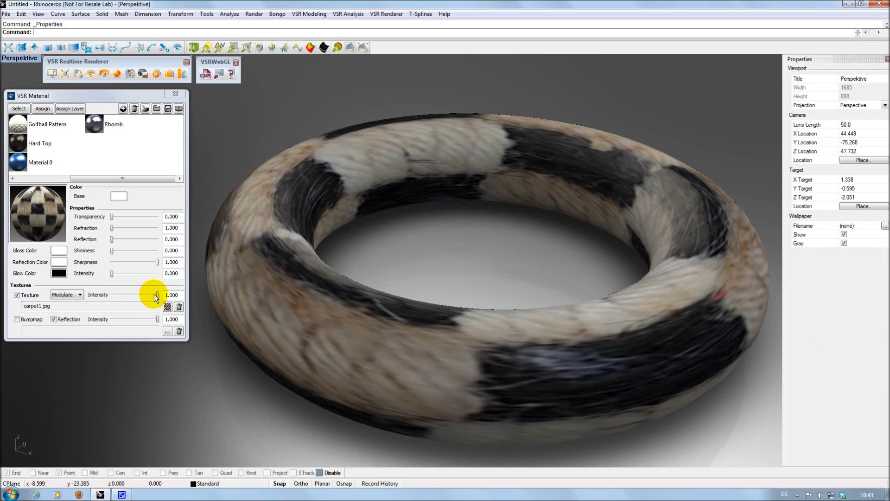
pyautogui.moveTo(157, 294)
pyautogui.mouseDown()
pyautogui.moveTo(112, 294)
pyautogui.moveTo(160, 296)
pyautogui.mouseUp()
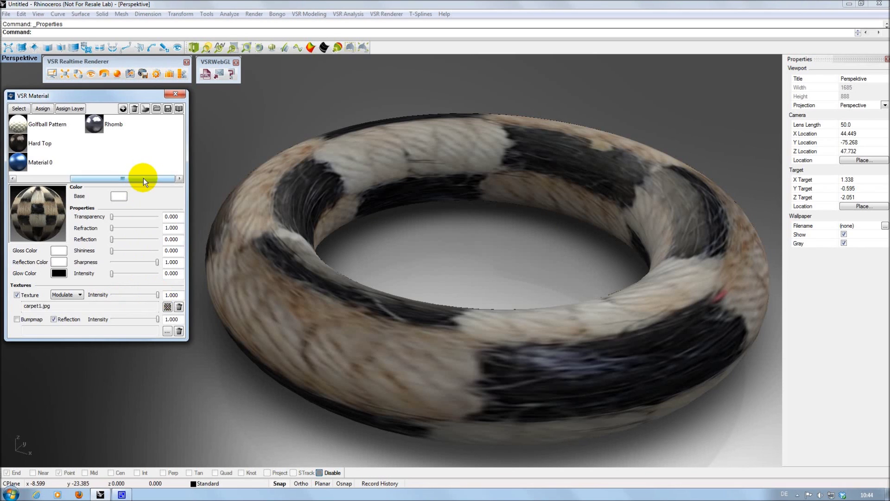
pyautogui.moveTo(143, 178); pyautogui.dragTo(92, 177)
# Apply the yellow Fluorescent material to the torus and purge unused materials
pyautogui.click(26, 162)
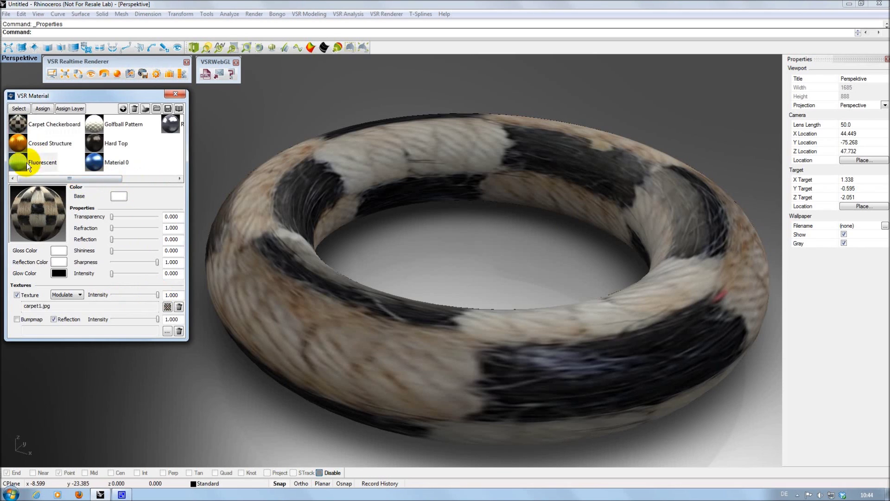
pyautogui.click(263, 261)
pyautogui.click(392, 255)
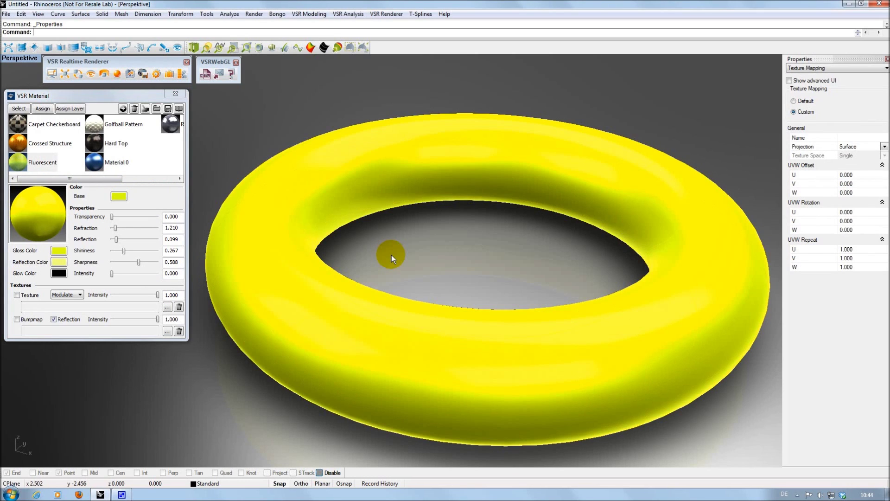
pyautogui.click(145, 107)
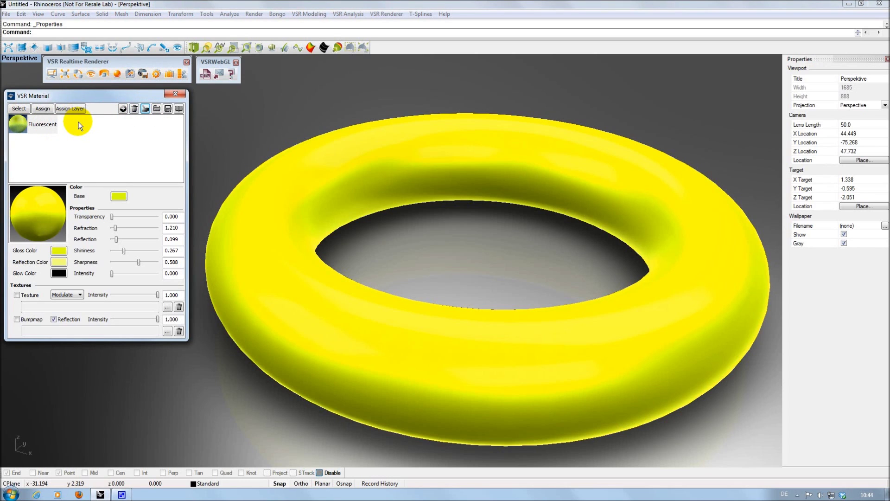
# Load cage_grey.jpg as the bump map, then close the Properties and VSR Material panels
pyautogui.click(167, 330)
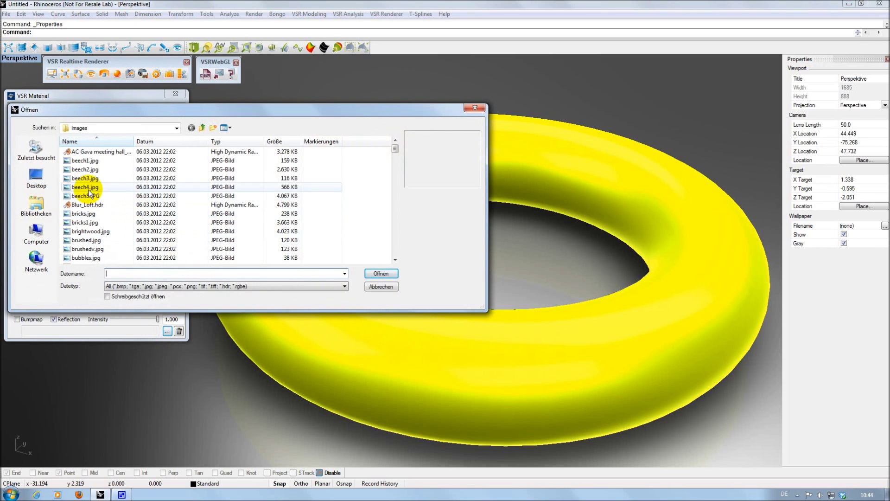
pyautogui.click(95, 188)
pyautogui.press('c')
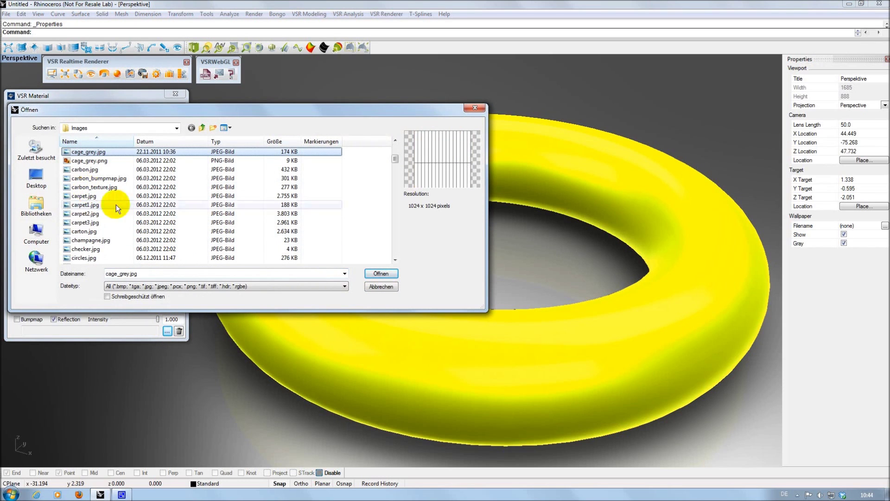
pyautogui.click(388, 273)
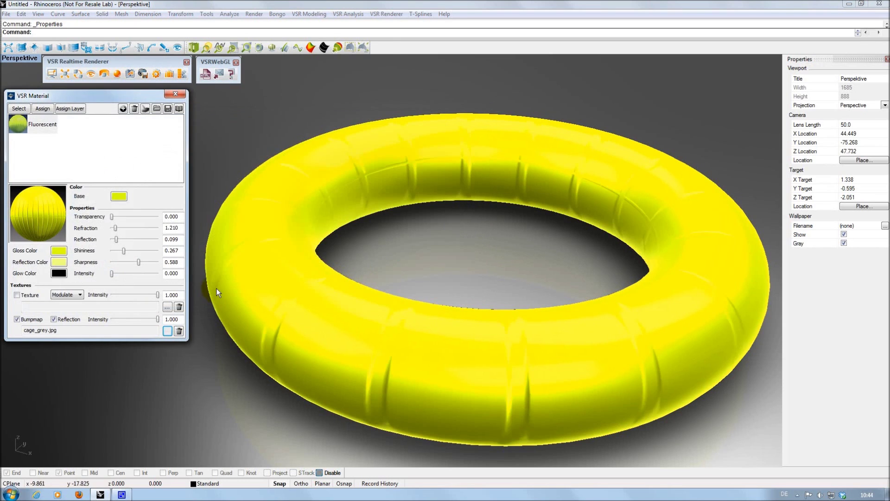
pyautogui.click(887, 59)
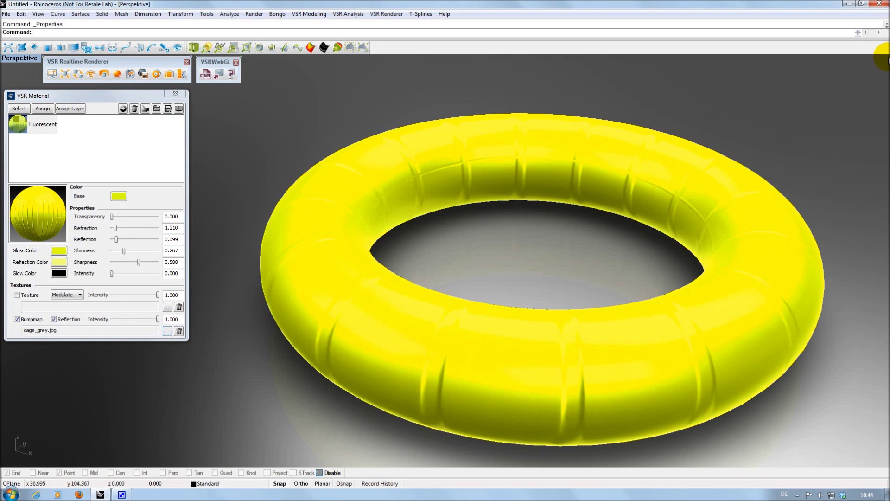
pyautogui.click(175, 94)
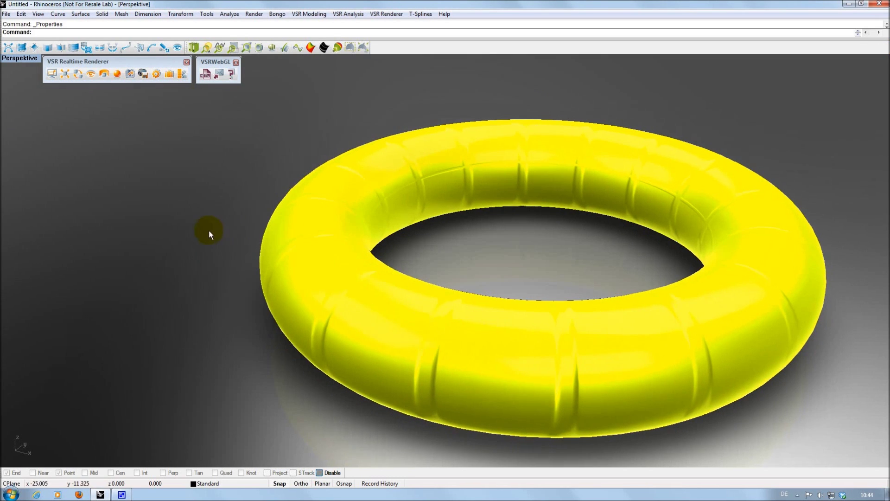
# Colour the VSR Environment ground plane blue (R 0, G 76, B 255) and show it
pyautogui.click(106, 74)
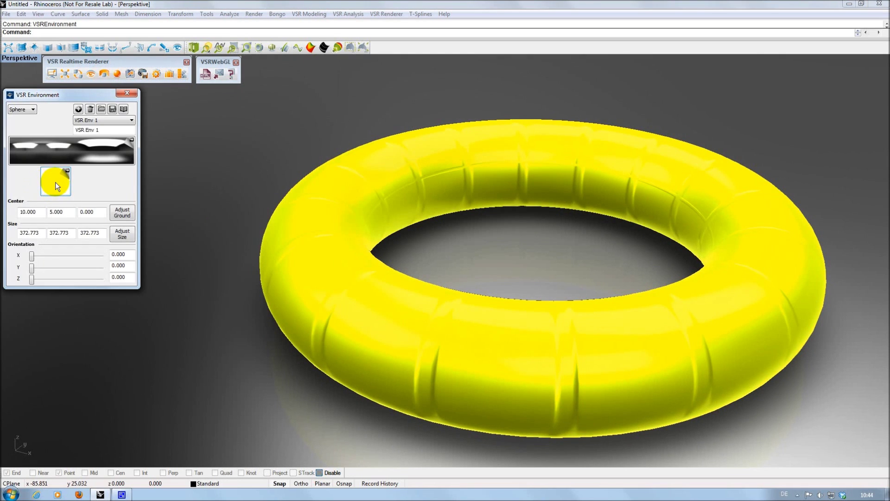
pyautogui.click(55, 182)
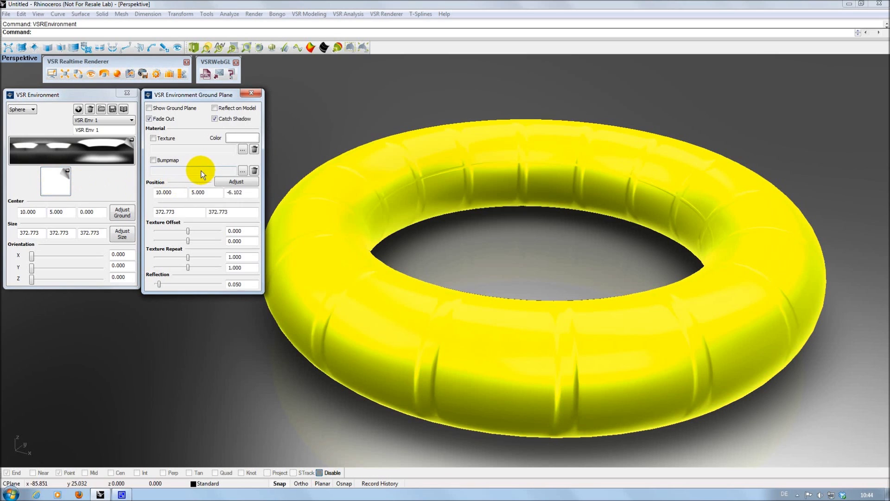
pyautogui.click(237, 137)
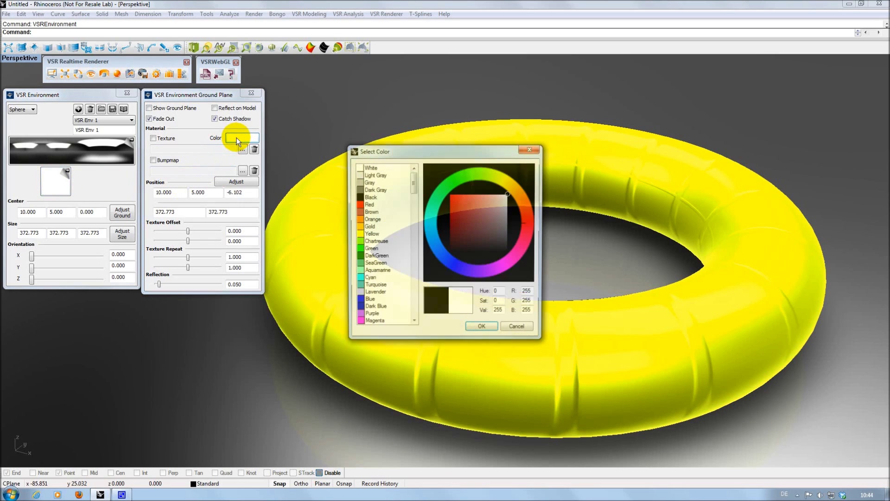
pyautogui.click(446, 258)
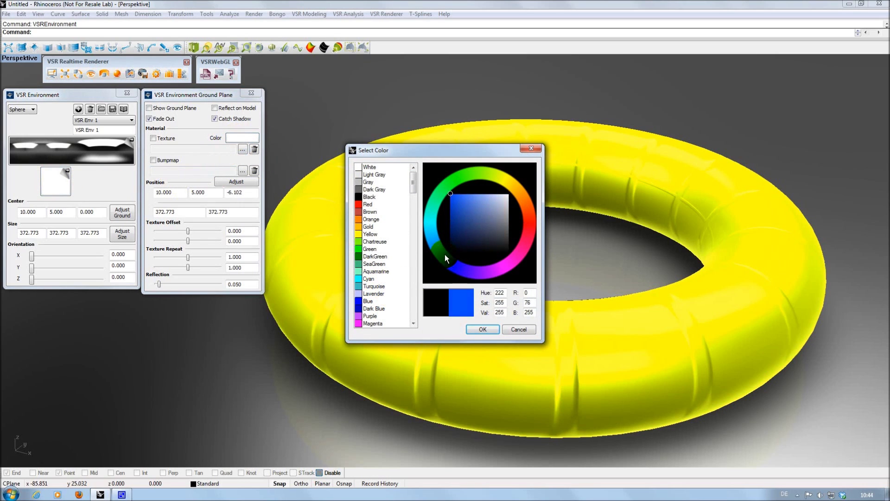
pyautogui.moveTo(446, 255); pyautogui.dragTo(447, 258)
pyautogui.click(478, 325)
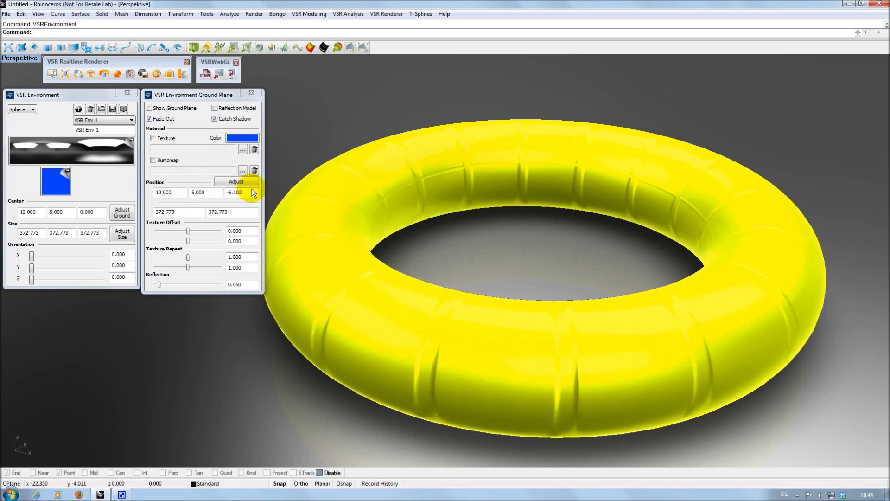
pyautogui.click(150, 108)
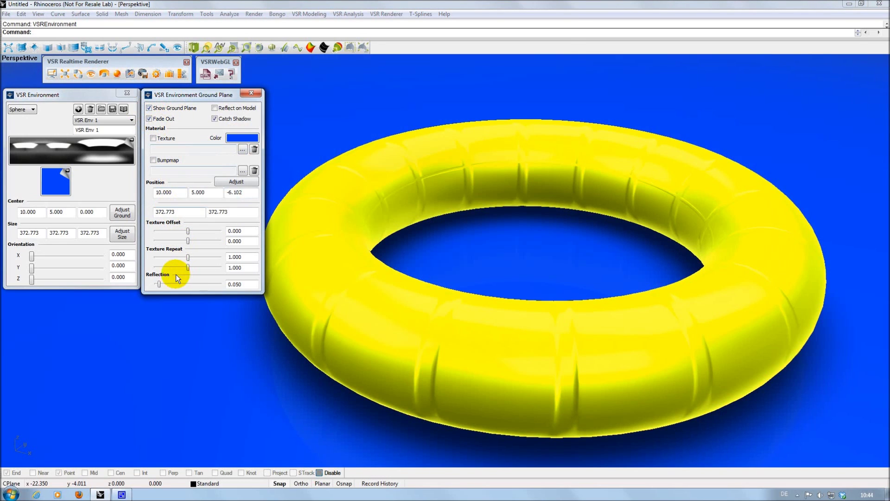
# Set ground reflection to 0.540, lower the torus, and give the ground a water.jpg bump map
pyautogui.moveTo(158, 285); pyautogui.dragTo(190, 282)
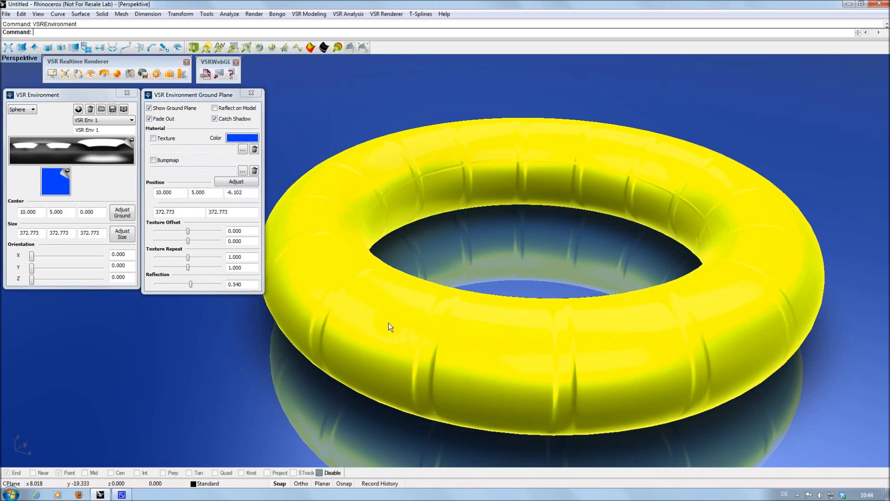
pyautogui.moveTo(456, 318); pyautogui.dragTo(474, 336)
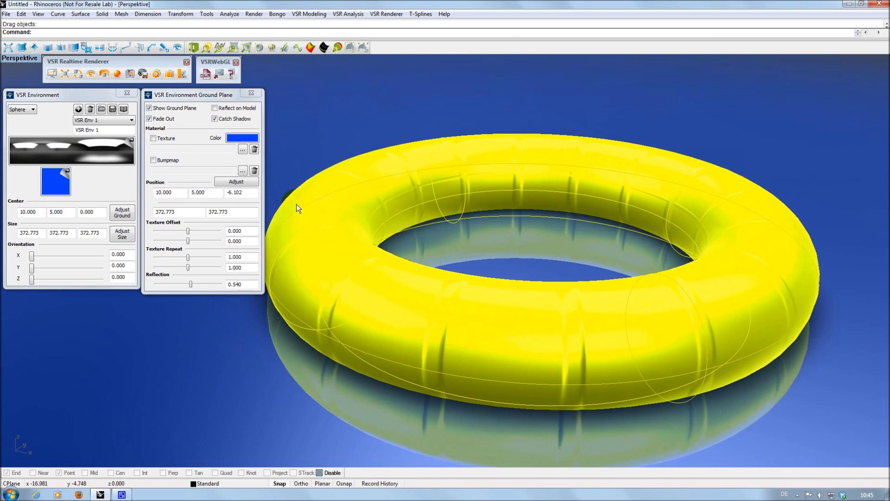
pyautogui.click(154, 160)
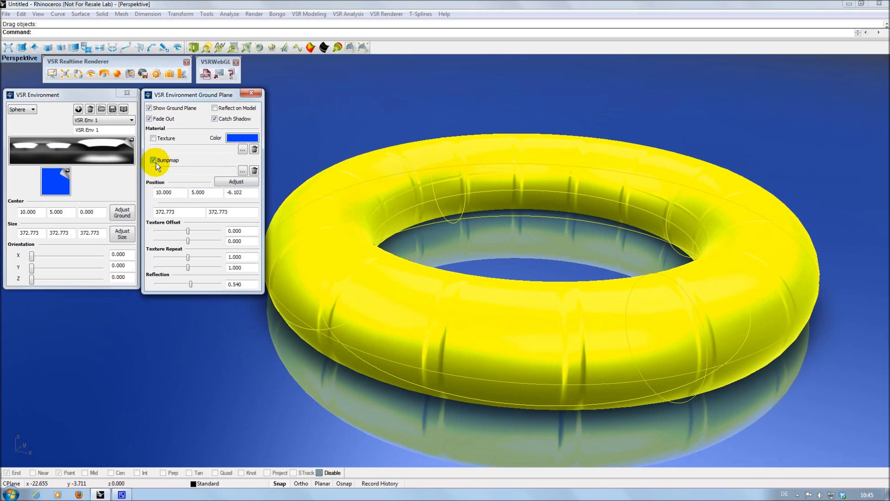
pyautogui.click(243, 171)
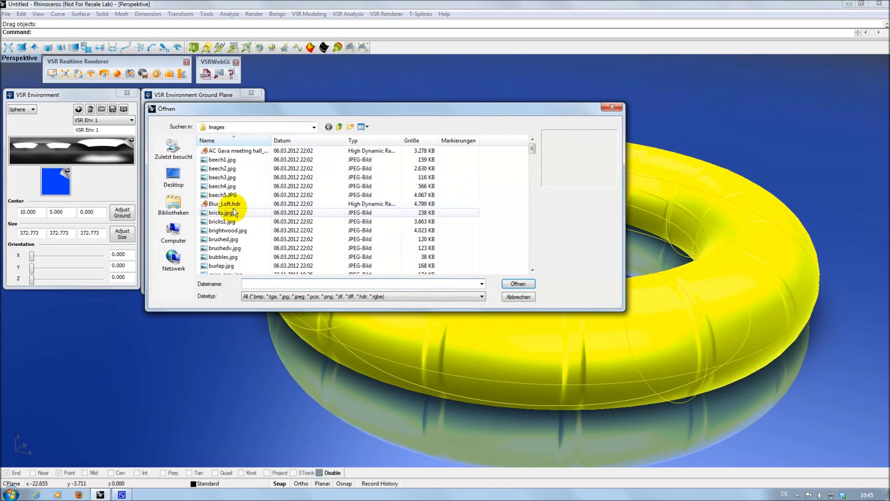
pyautogui.click(230, 196)
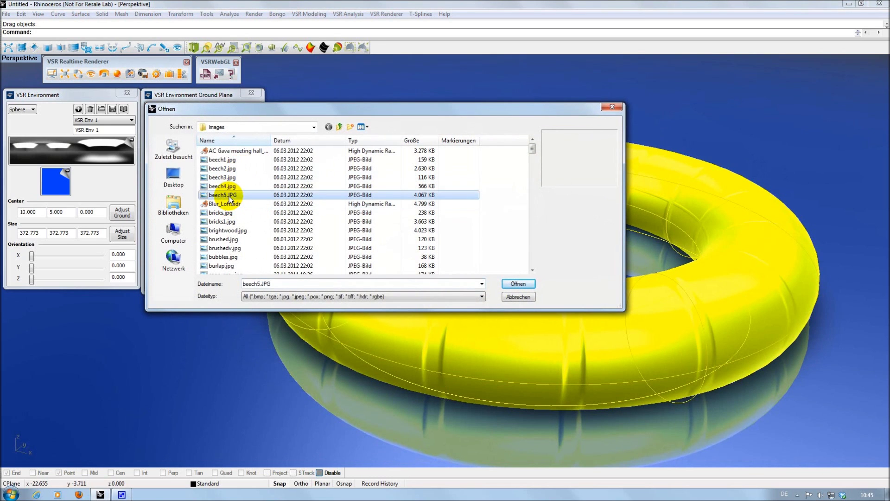
pyautogui.write('water.jpg')
pyautogui.click(518, 283)
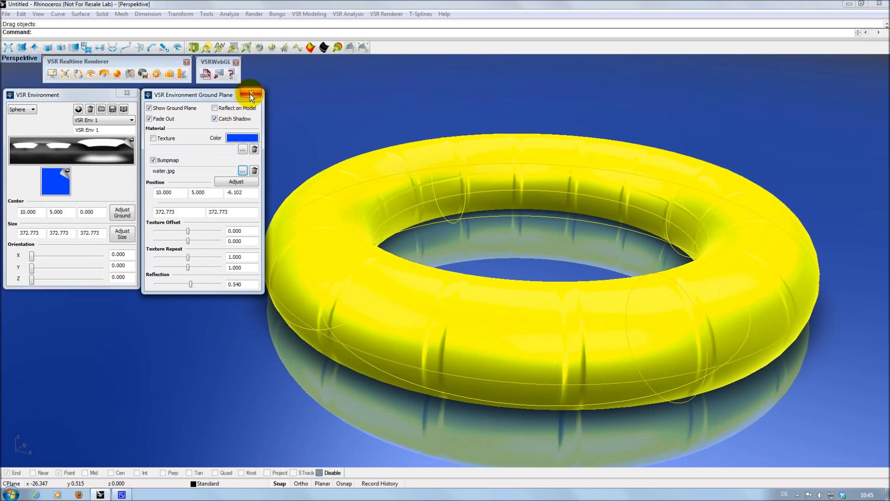
pyautogui.click(252, 94)
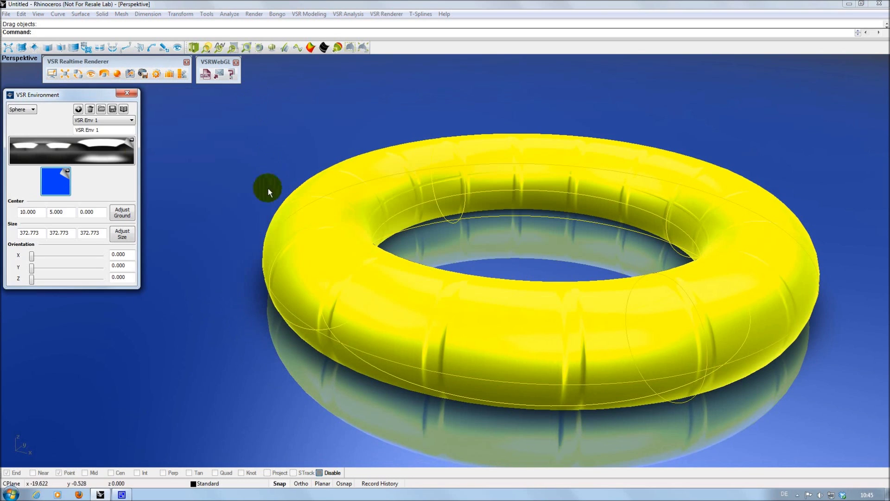
pyautogui.click(91, 74)
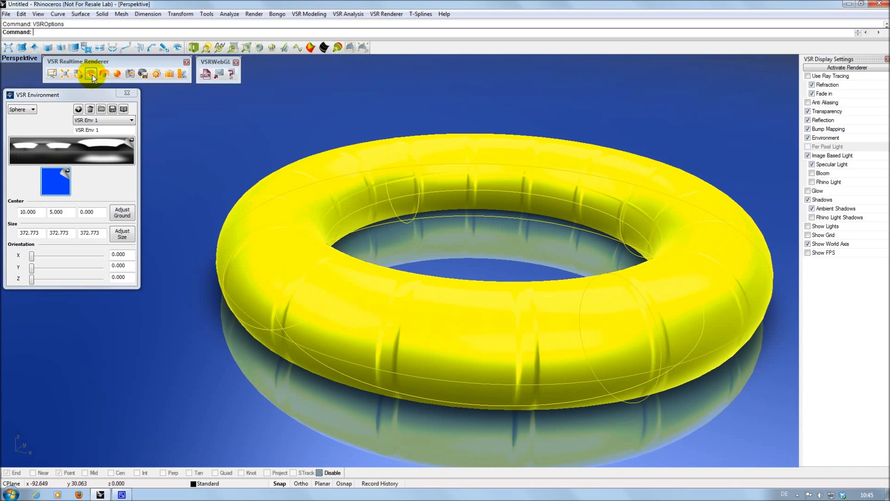
# Try ray tracing, turn on the FPS readout, revert to realtime shading, and close Environment settings
pyautogui.click(405, 249)
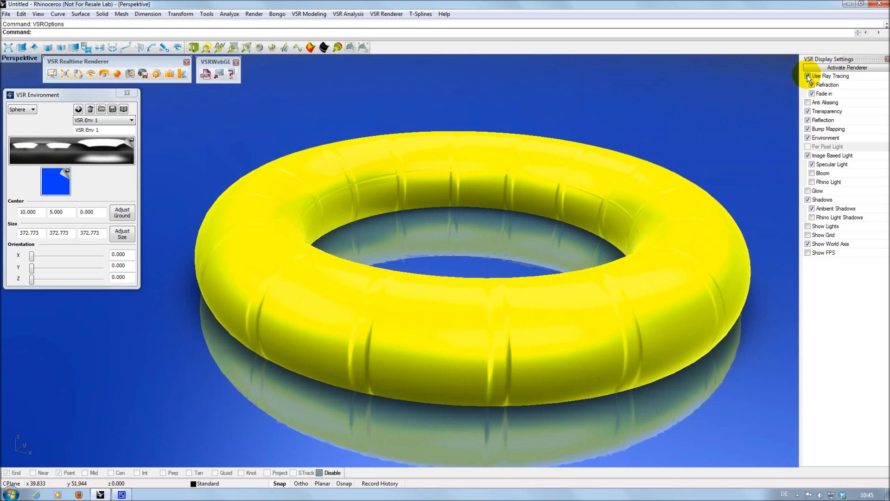
pyautogui.click(813, 95)
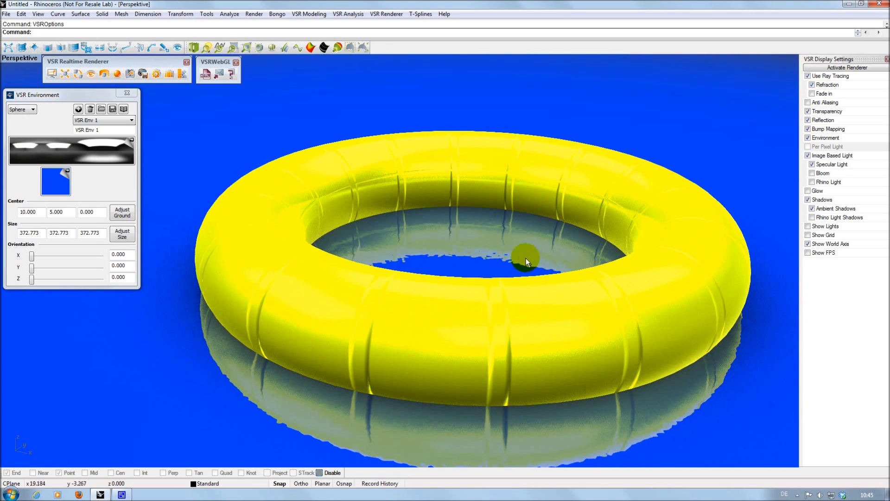
pyautogui.click(809, 253)
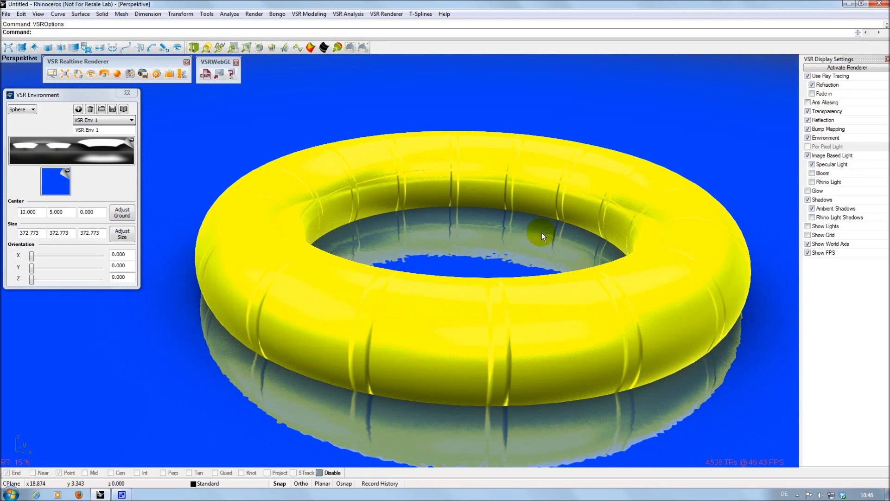
pyautogui.click(807, 75)
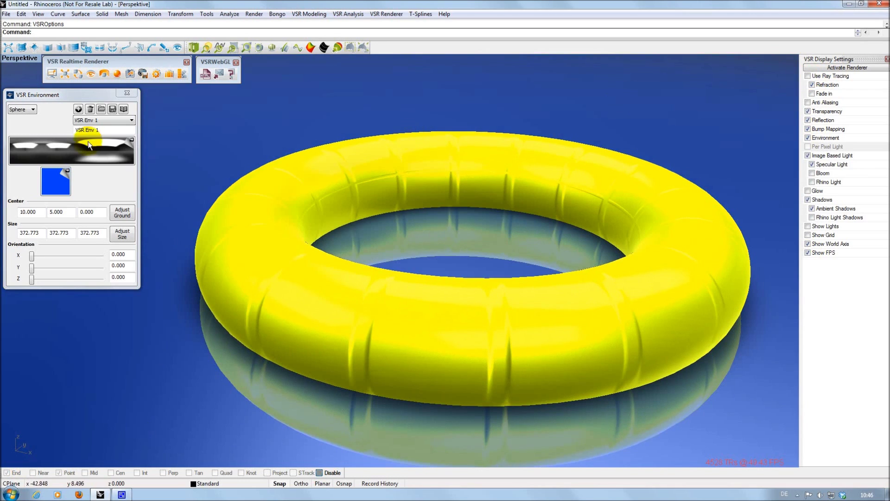
pyautogui.click(127, 92)
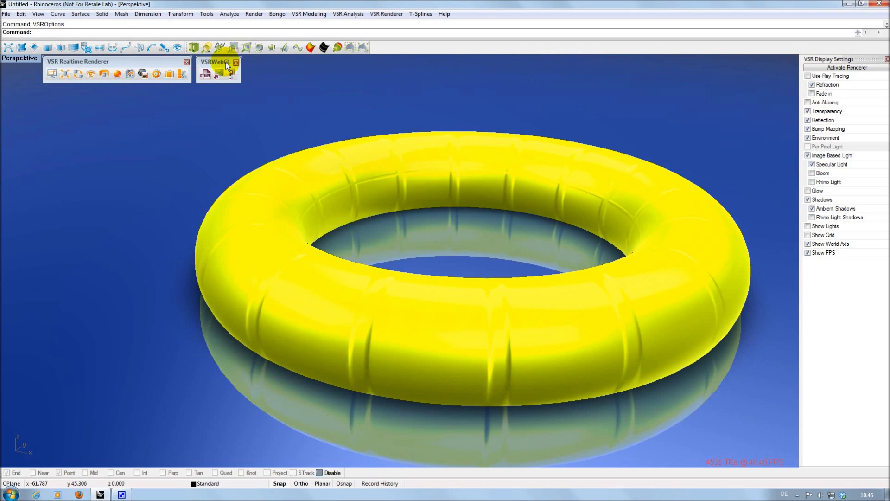
# Set the WebGL export title to Ring, textures to Original size, and style to Fullscreen
pyautogui.click(205, 75)
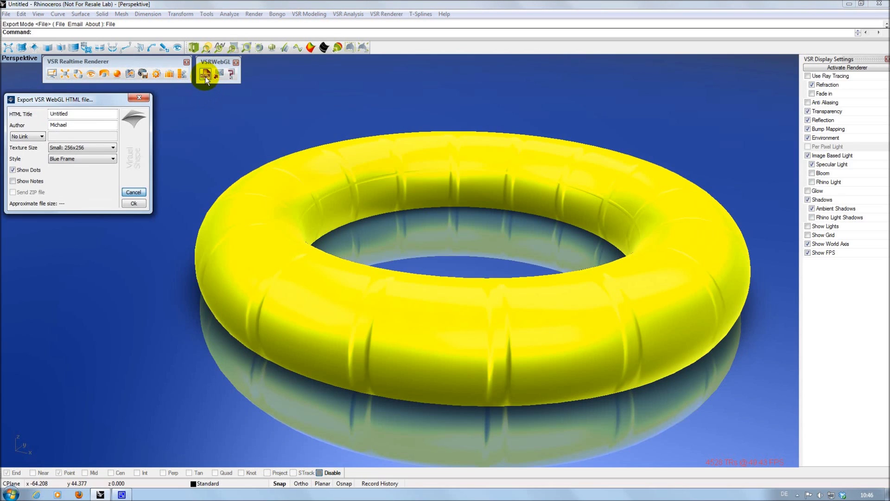
pyautogui.doubleClick(85, 113)
pyautogui.write('Ring')
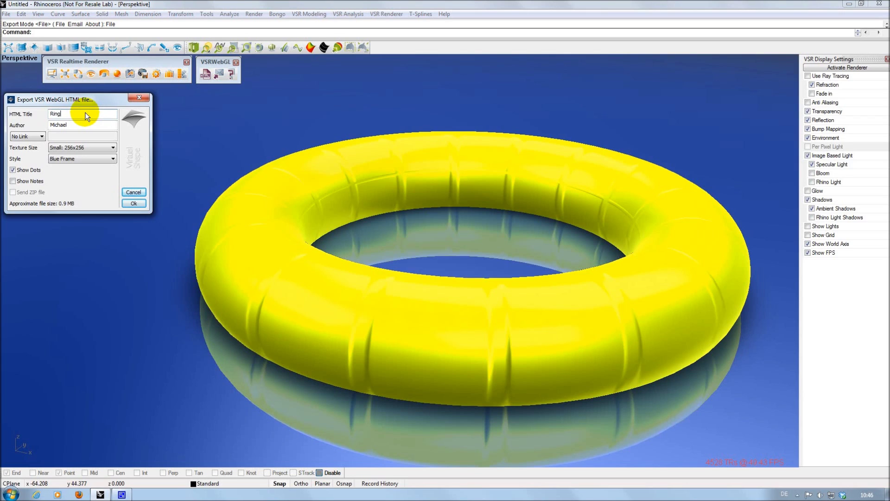
pyautogui.click(61, 147)
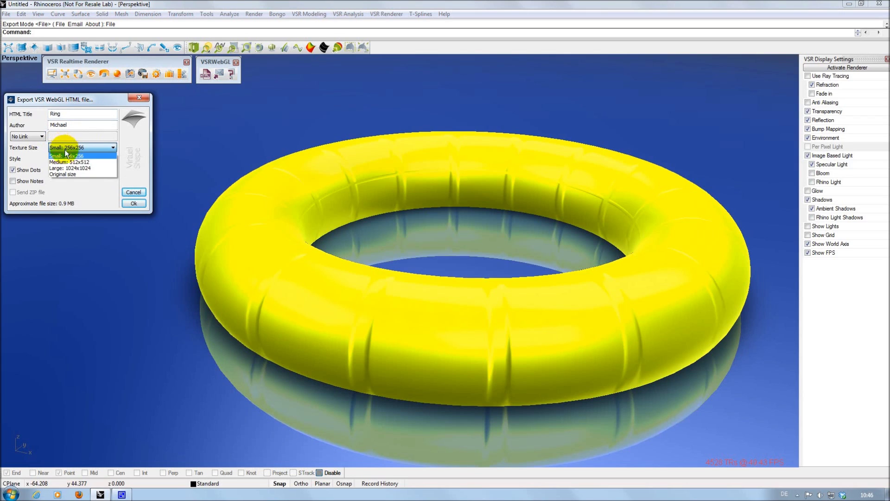
pyautogui.click(64, 172)
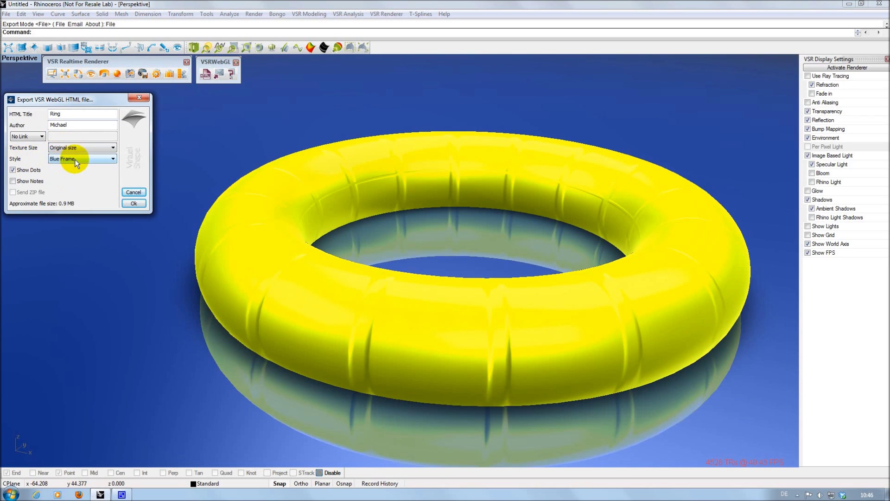
pyautogui.click(74, 160)
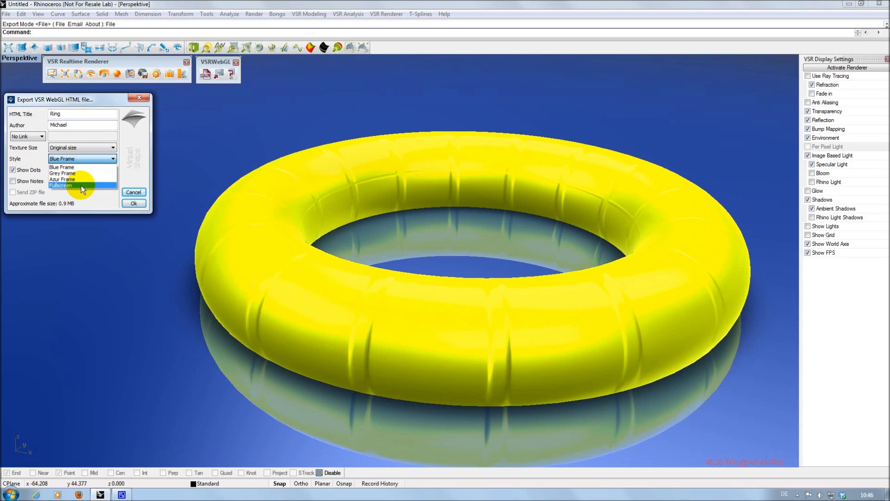
pyautogui.click(81, 185)
pyautogui.click(132, 203)
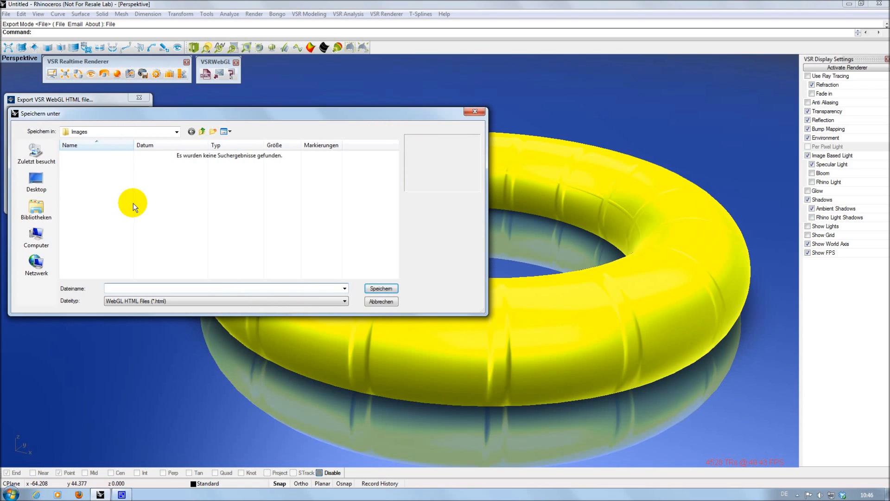
# Save the exported page as Ring on the Desktop
pyautogui.click(36, 191)
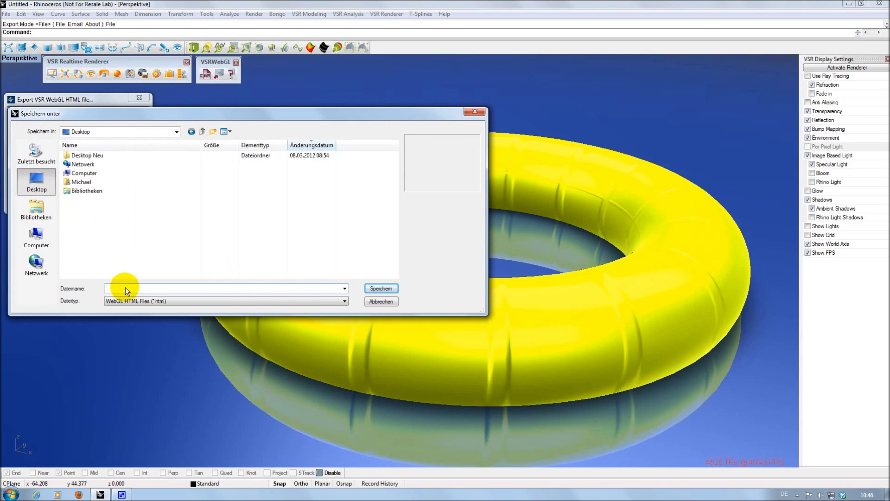
pyautogui.write('Ring')
pyautogui.press('Return')
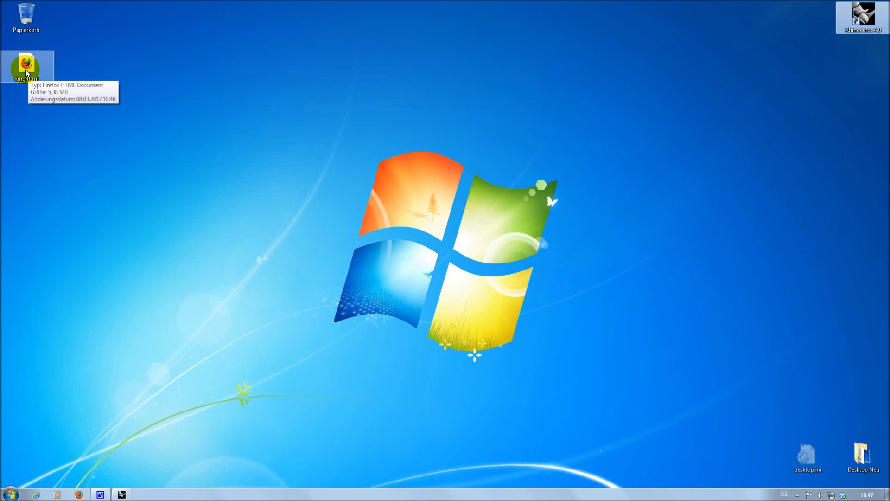
# Open Ring.html in Firefox to view the yellow torus, then switch back to Rhinoceros
pyautogui.click(27, 72)
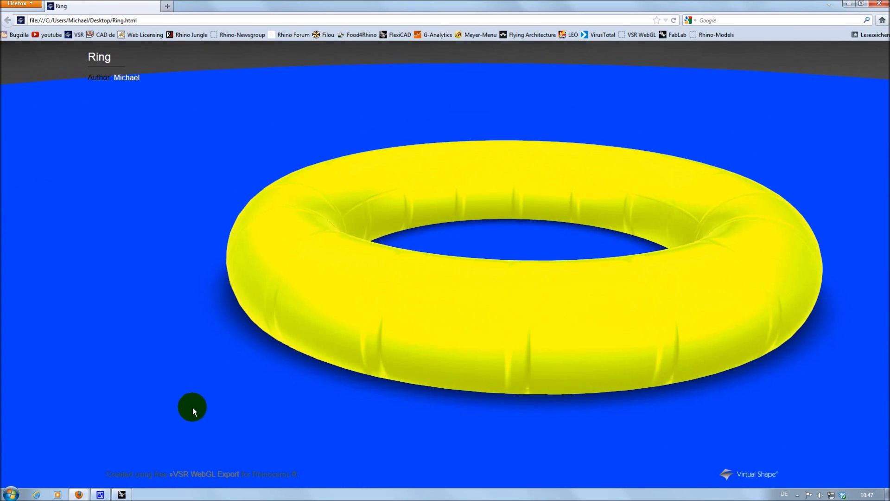
pyautogui.click(121, 495)
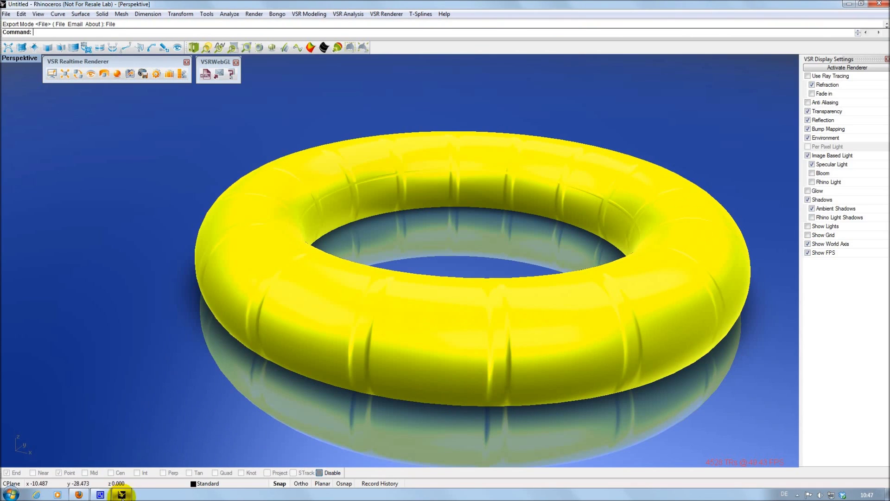